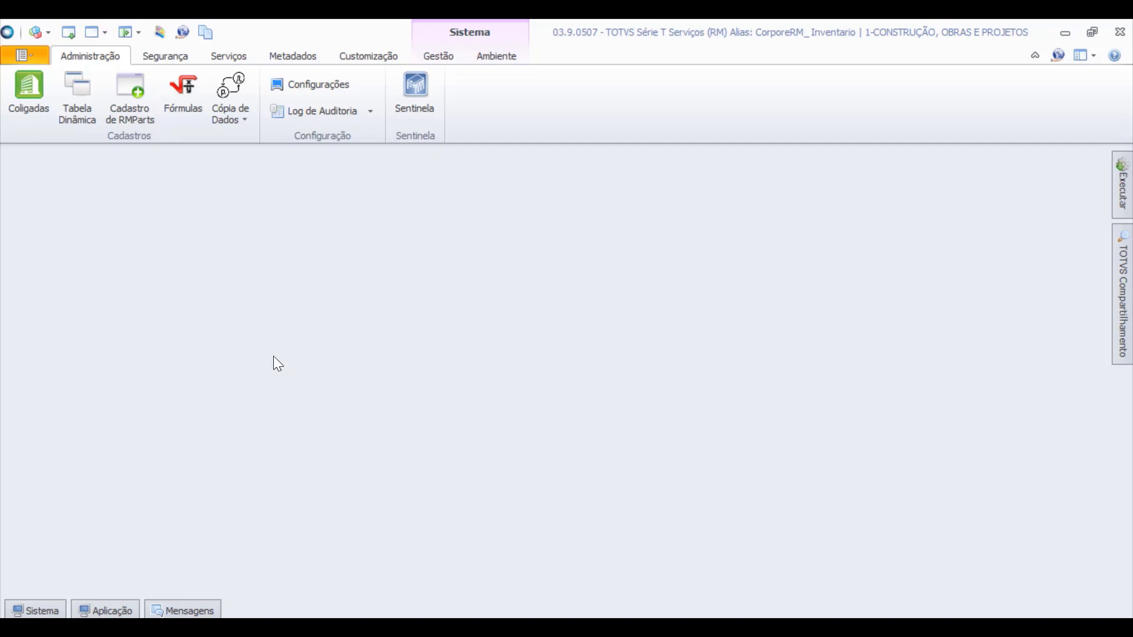
Step: Switch to the BackOffice stock module and open the inventory maintenance view (Manutenção Inventário)
left_click(37, 53)
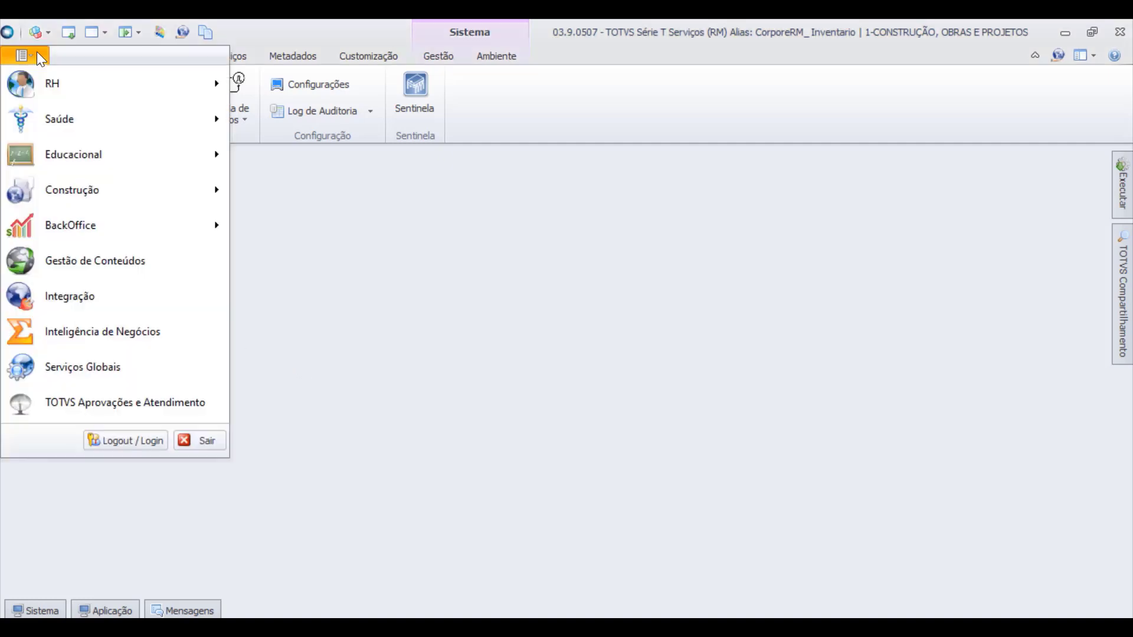
mouse_move(72, 233)
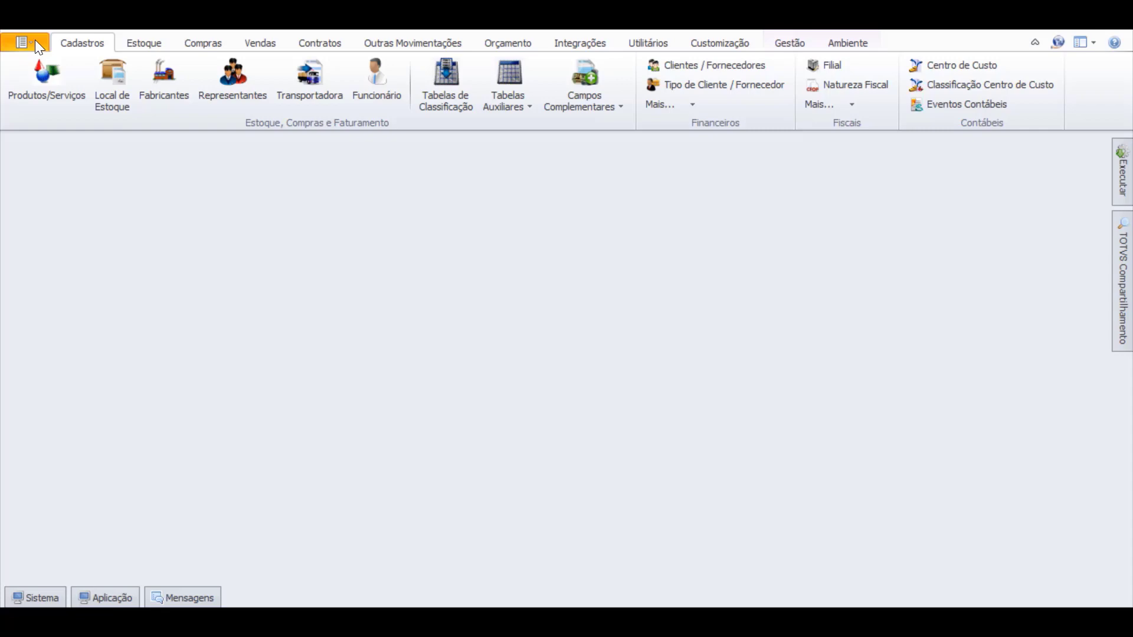
left_click(34, 40)
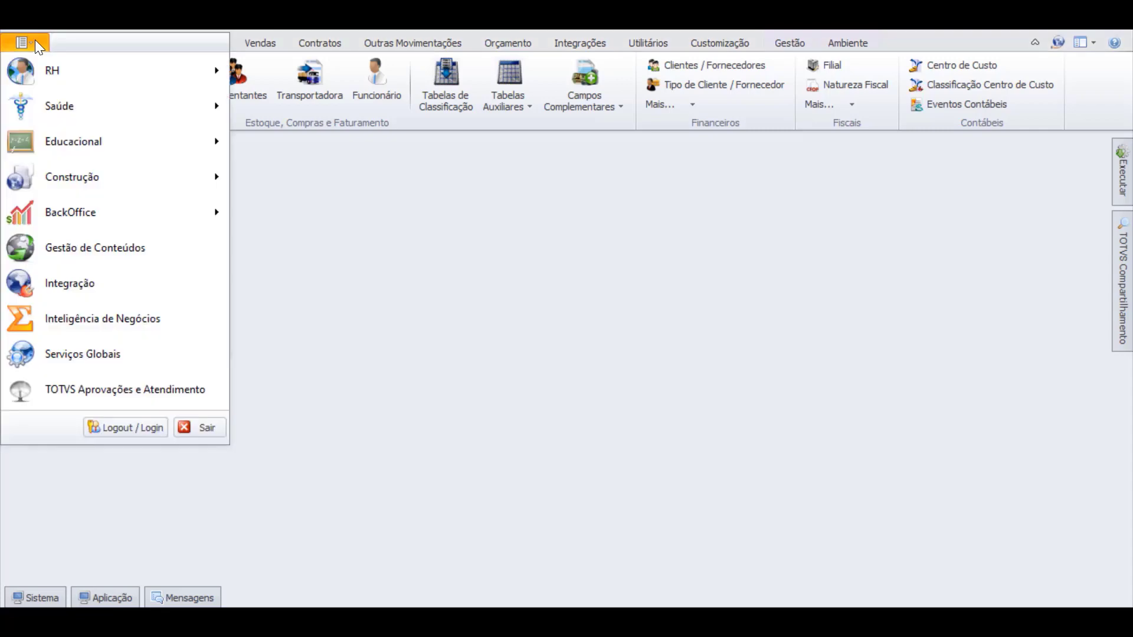
mouse_move(130, 212)
left_click(377, 244)
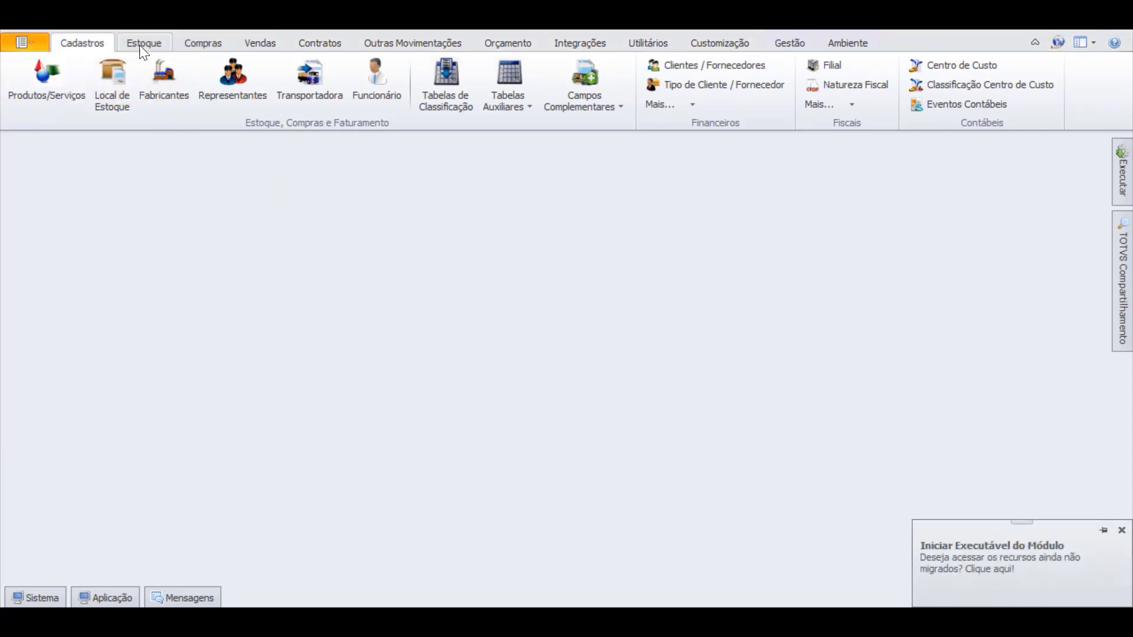
left_click(142, 46)
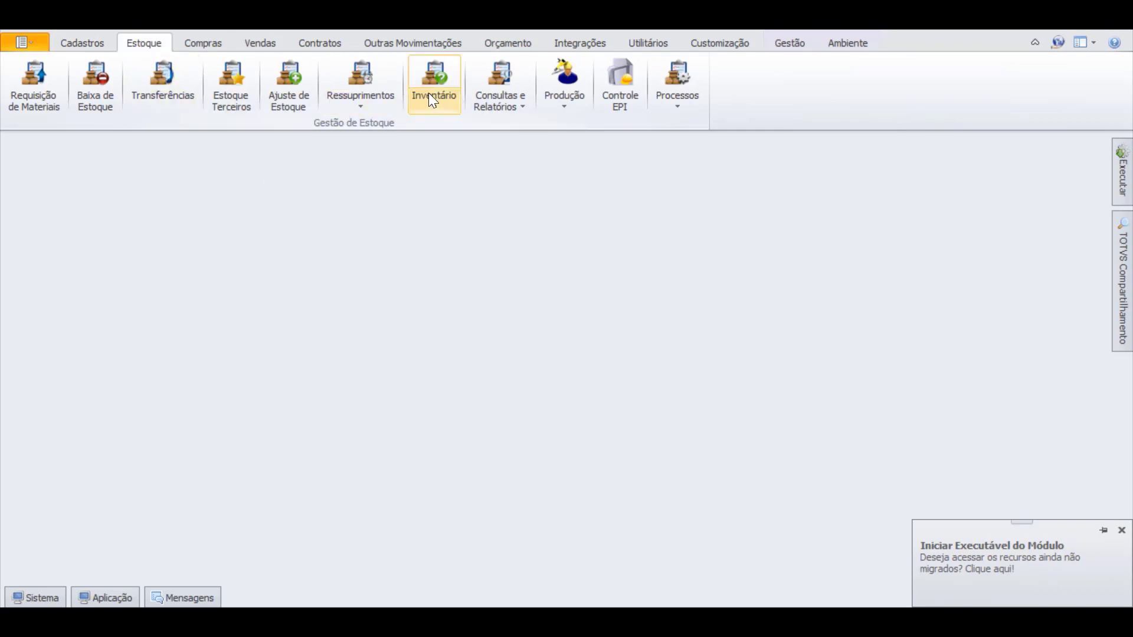
left_click(442, 108)
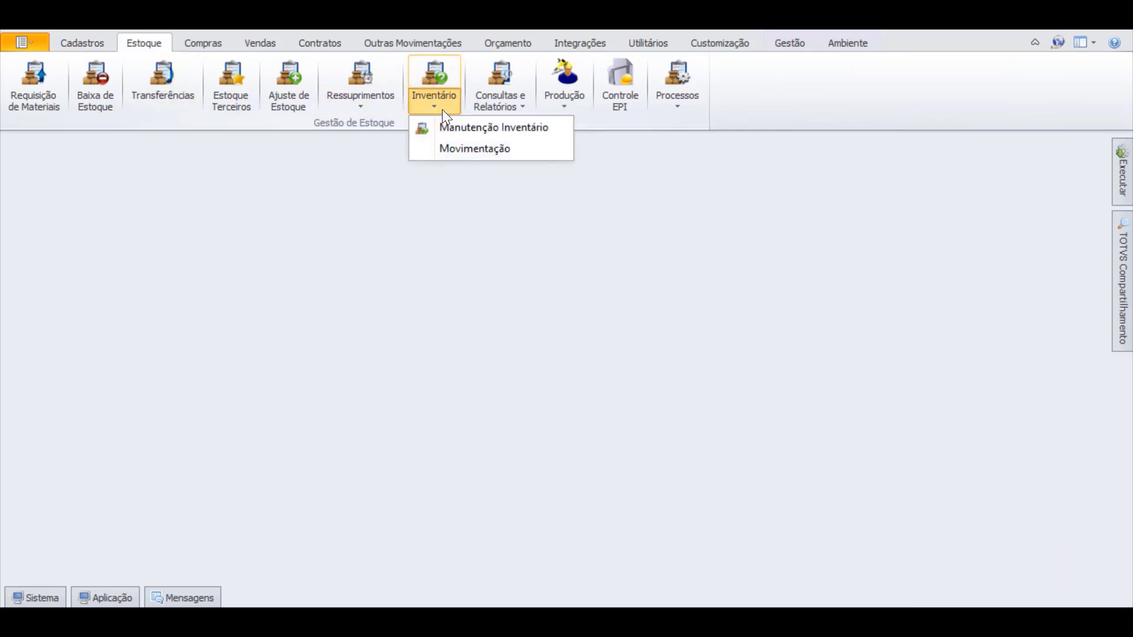
left_click(453, 125)
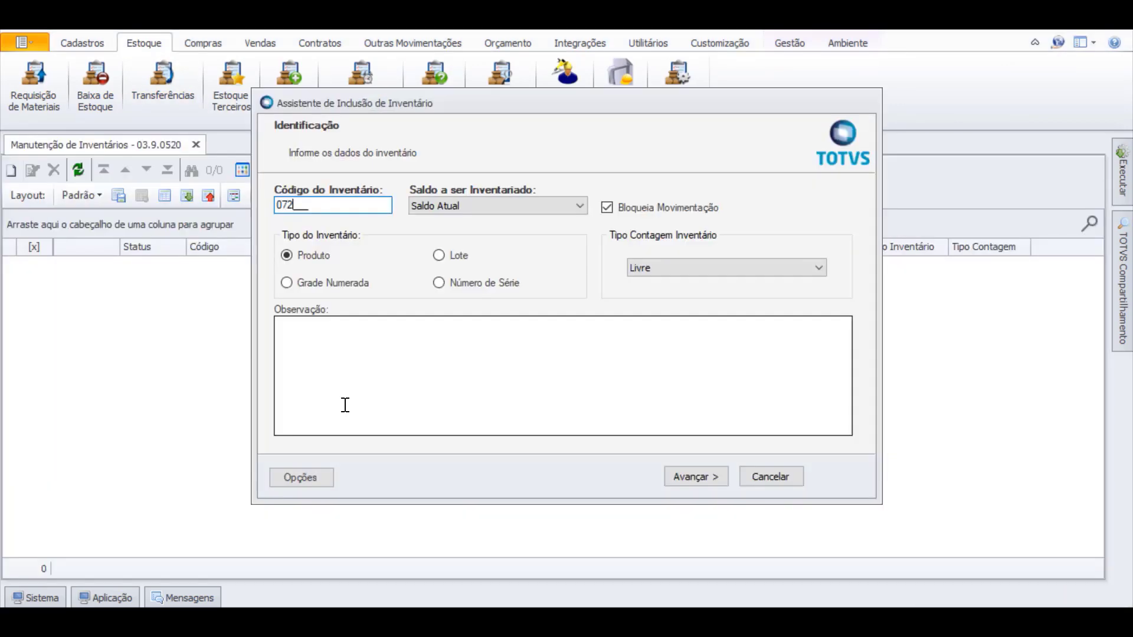
Step: Give the new inventory the code 072022 and the type Número de Série, with a note about blocking movement for serial-controlled products
type("0720")
type("22")
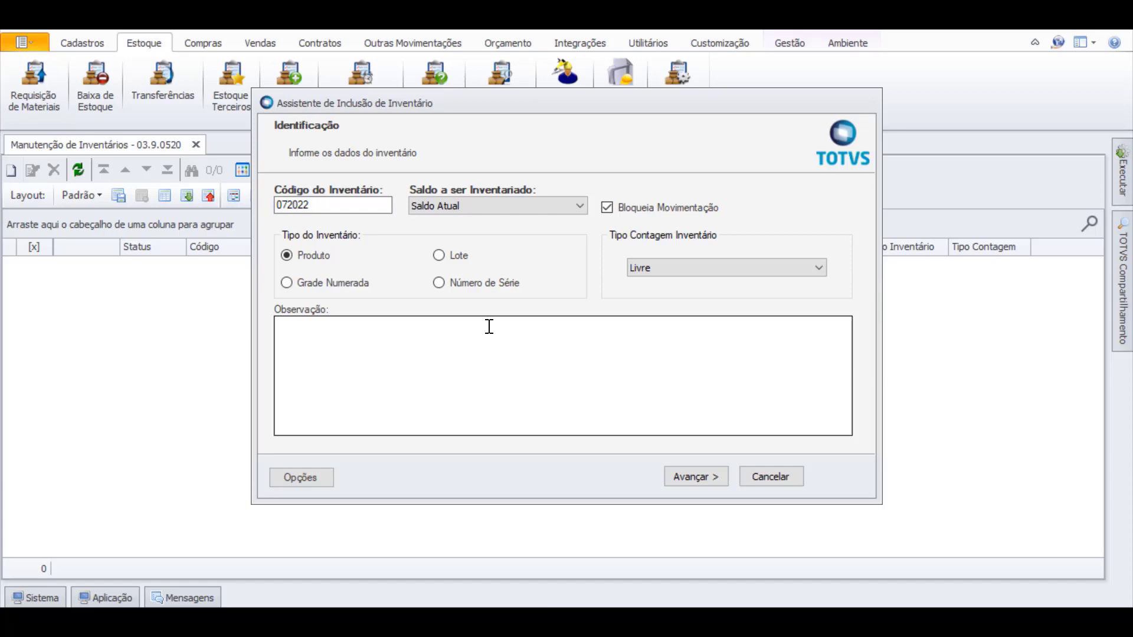
left_click(438, 283)
Step: Set the inventory's counting type to Smart and proceed to the stock locations page
left_click(819, 268)
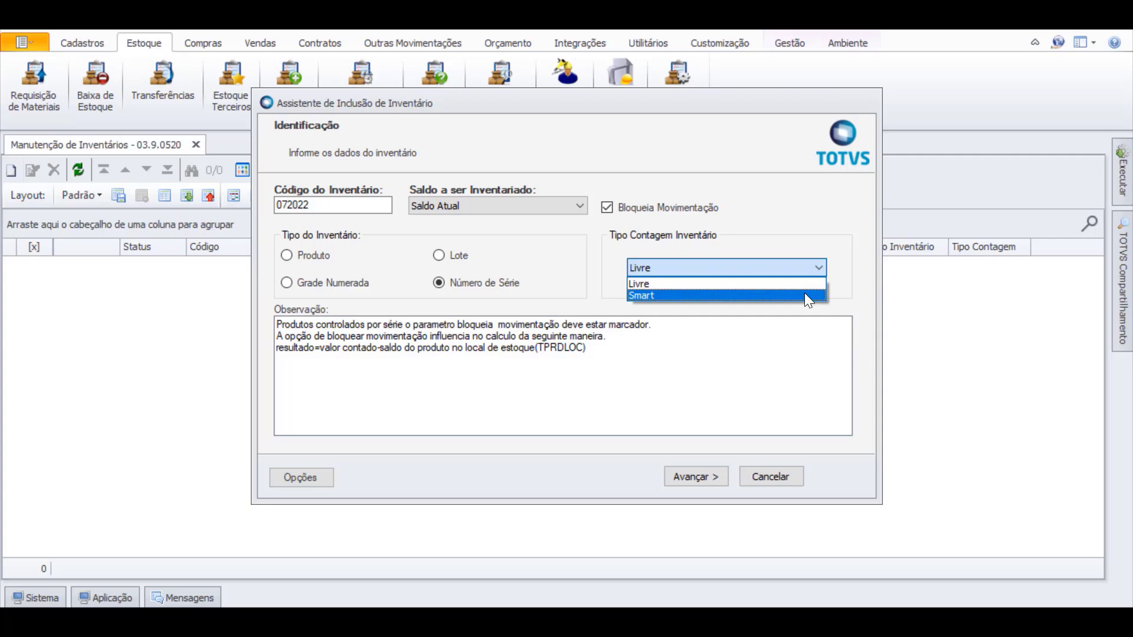
key("Escape")
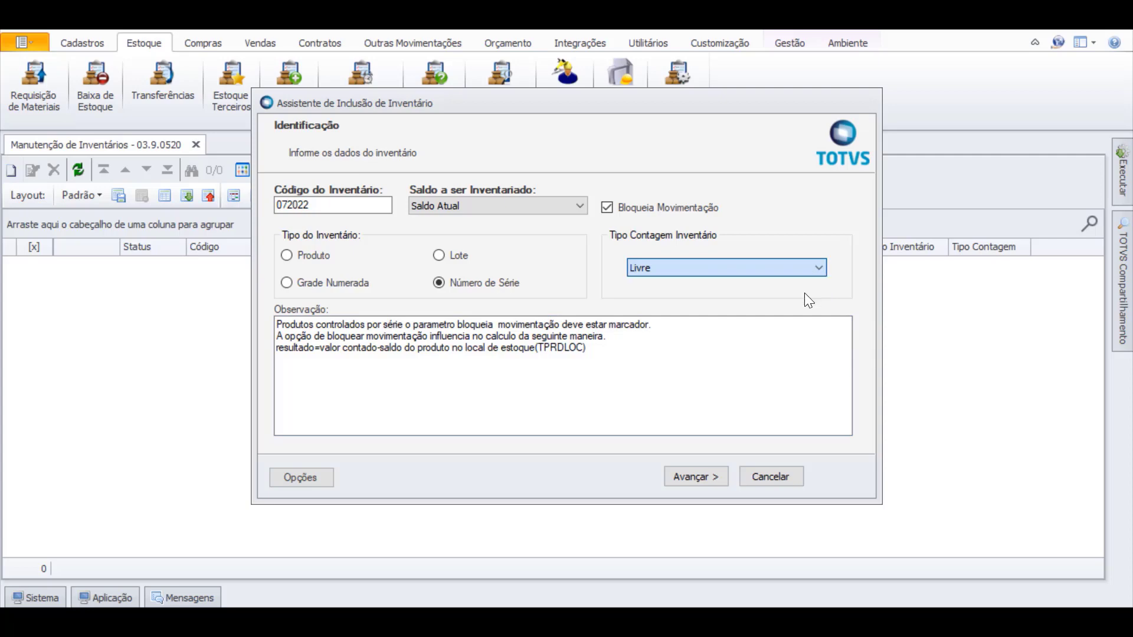
key("Down")
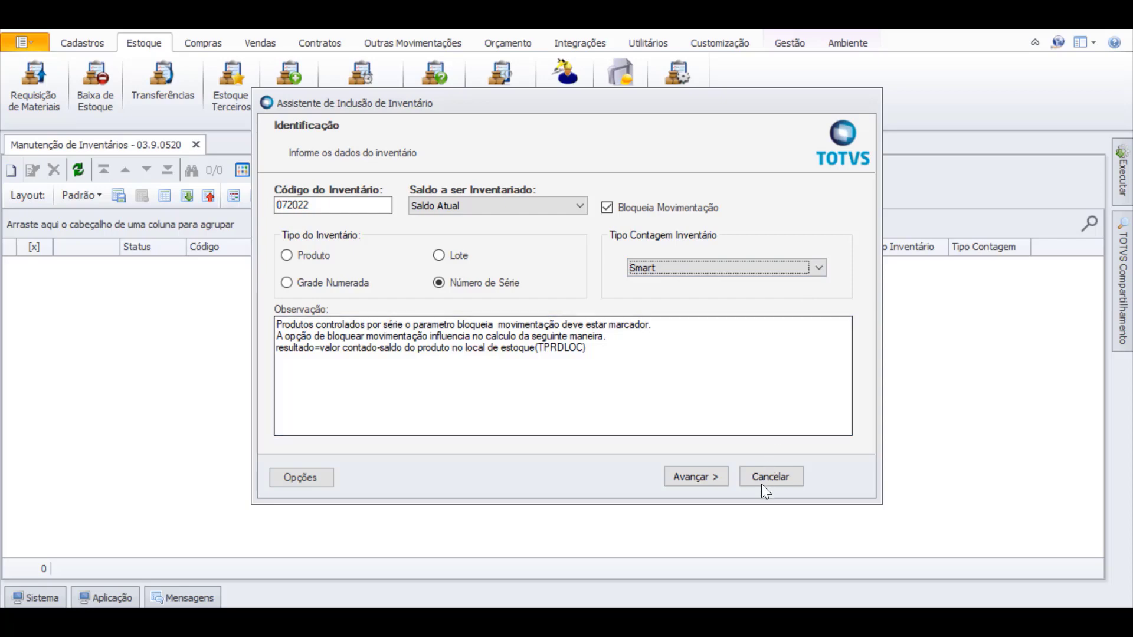
left_click(716, 484)
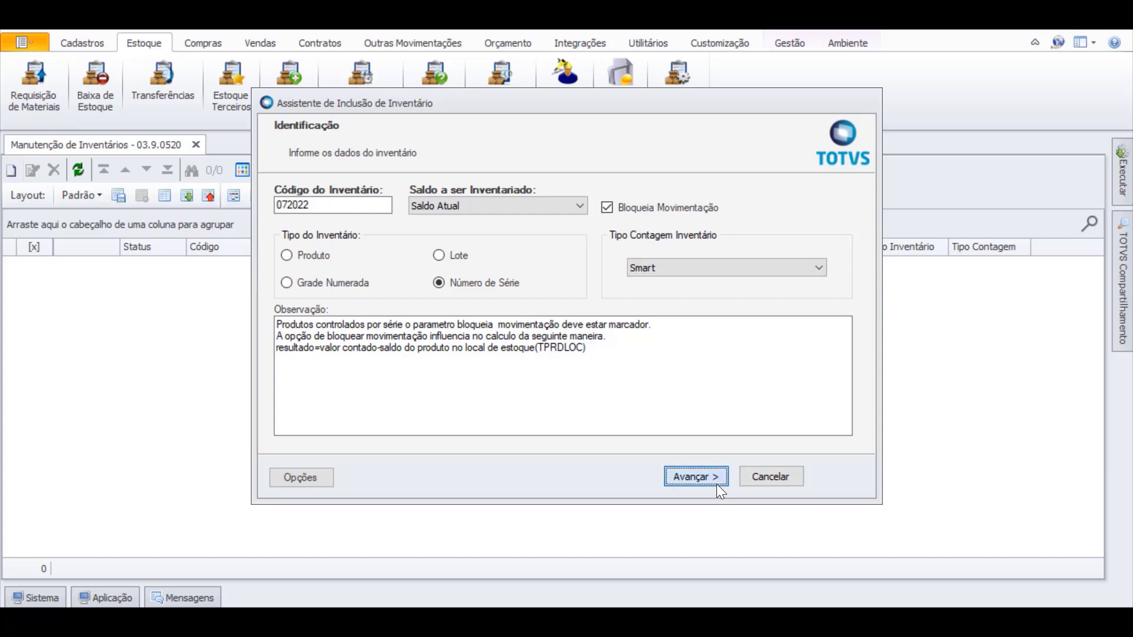
left_click(716, 477)
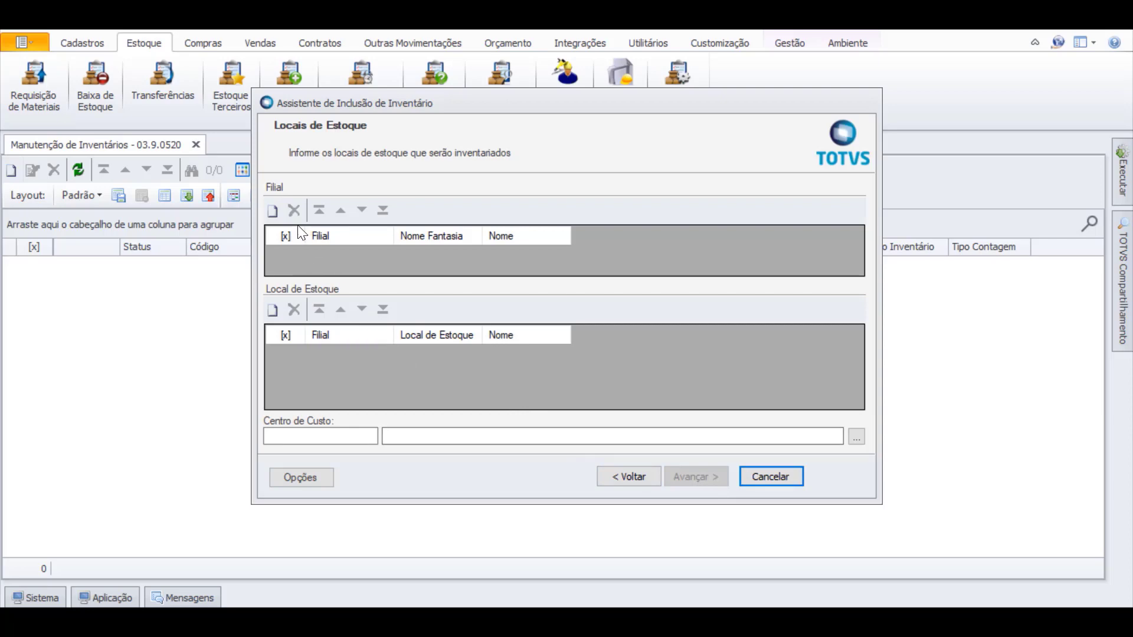
Step: Include branch 1 and stock location 01.001 (Centro de Distribuição 1) in the inventory and proceed to the products page
left_click(275, 214)
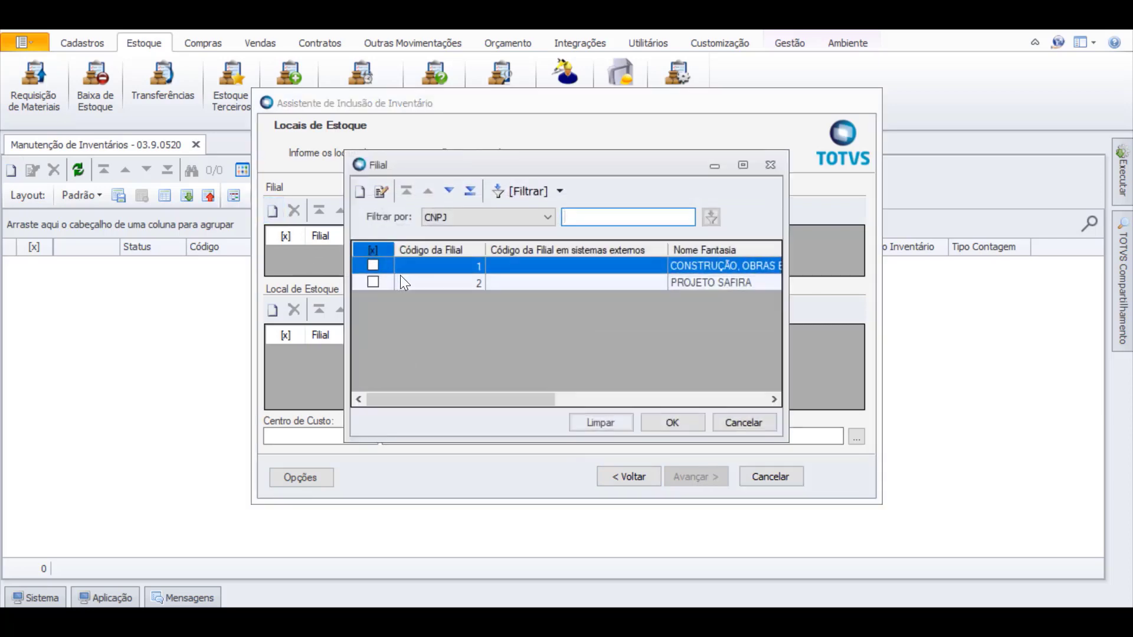
left_click(373, 265)
left_click(681, 419)
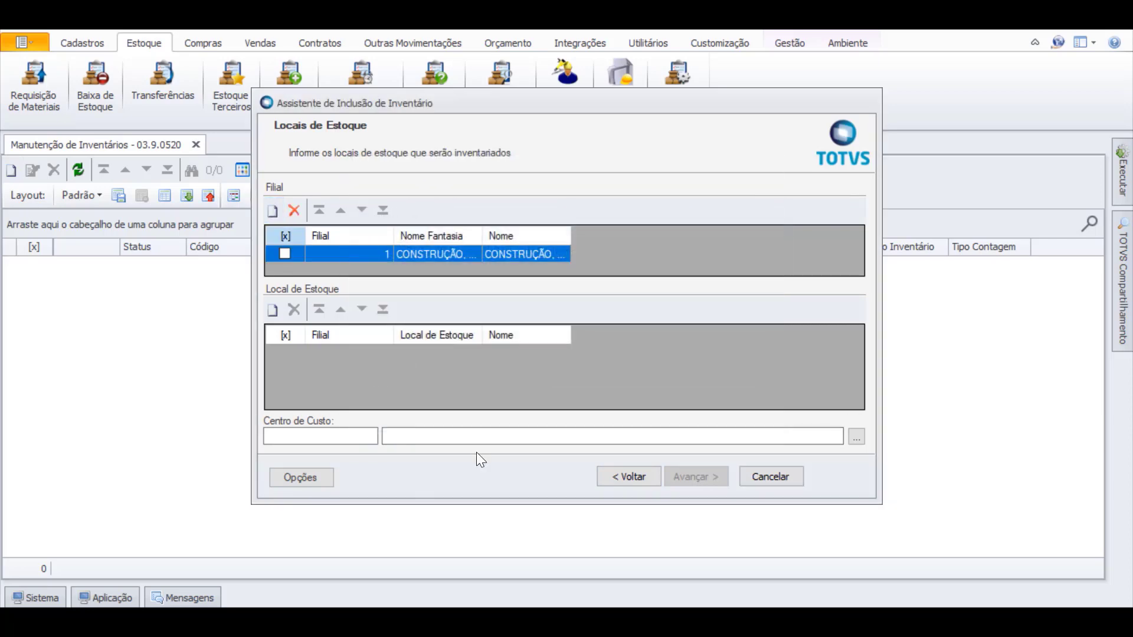
left_click(272, 309)
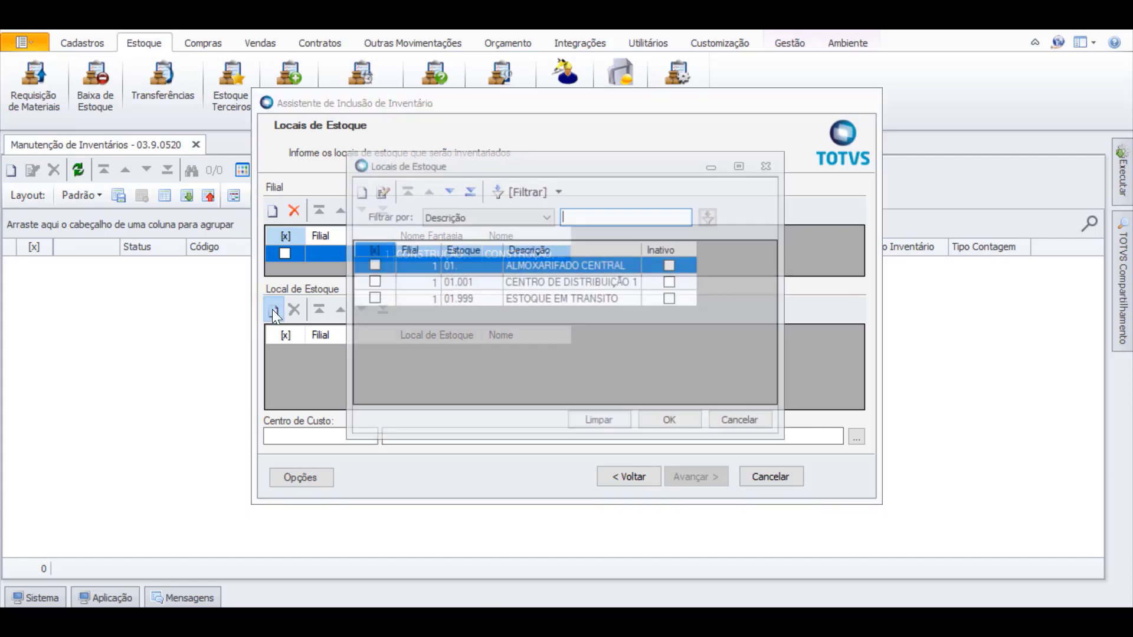
left_click(374, 282)
left_click(674, 420)
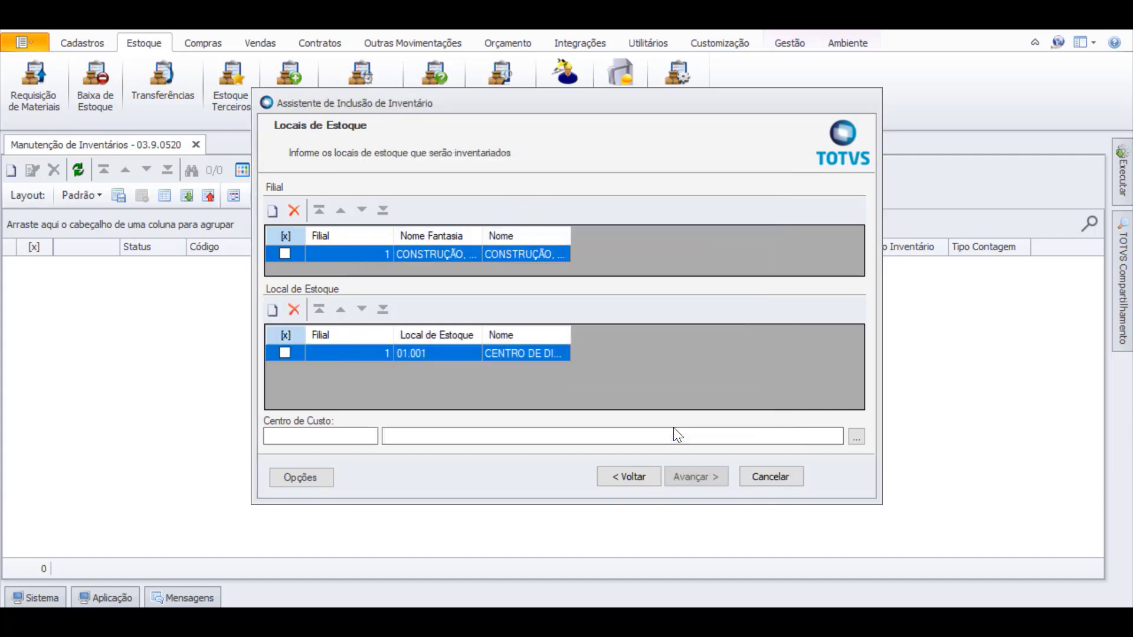
left_click(695, 478)
Step: Add the product Computador Lenovo by filtering Nome Fantasia for "computador", and run the inventory creation
left_click(266, 215)
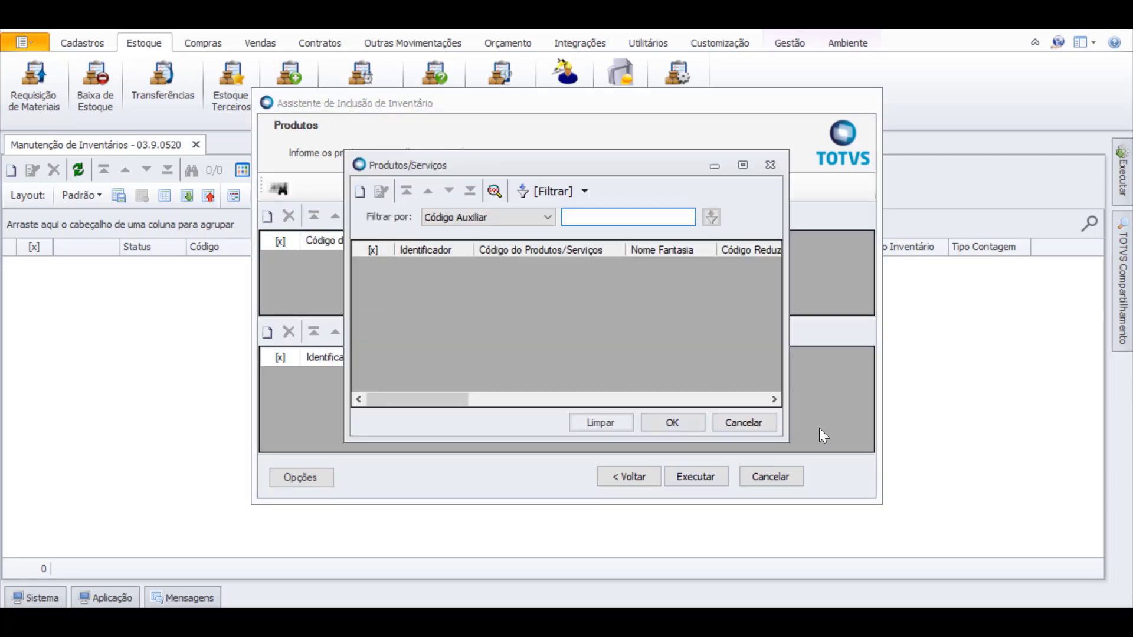
left_click(546, 217)
left_click(507, 326)
left_click(575, 218)
type("computador")
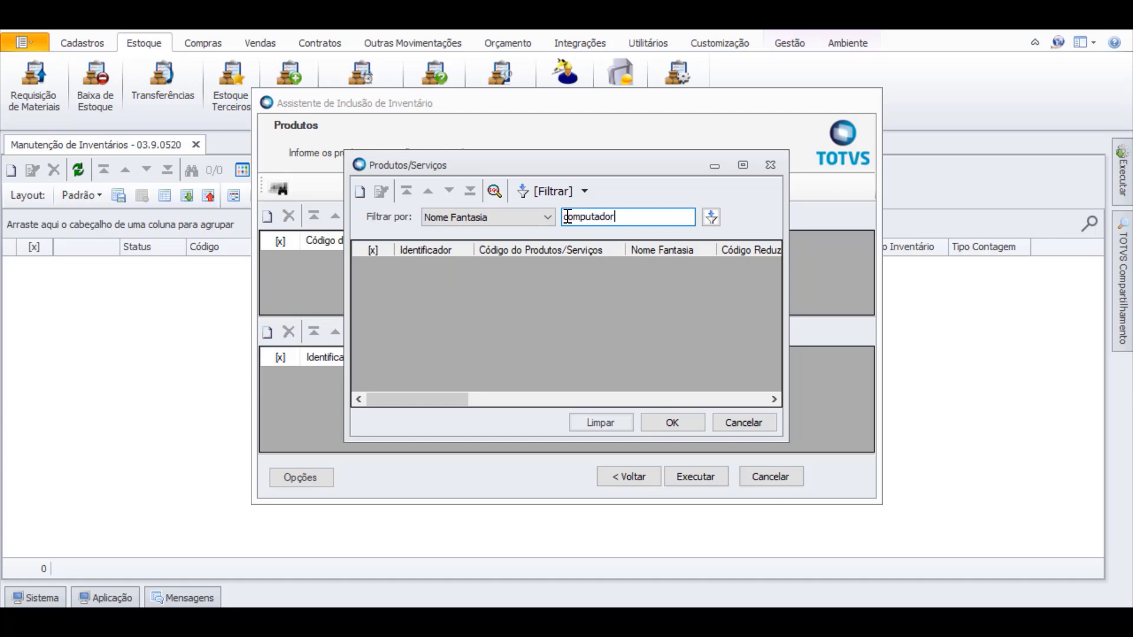
left_click(706, 216)
left_click(372, 266)
left_click(672, 422)
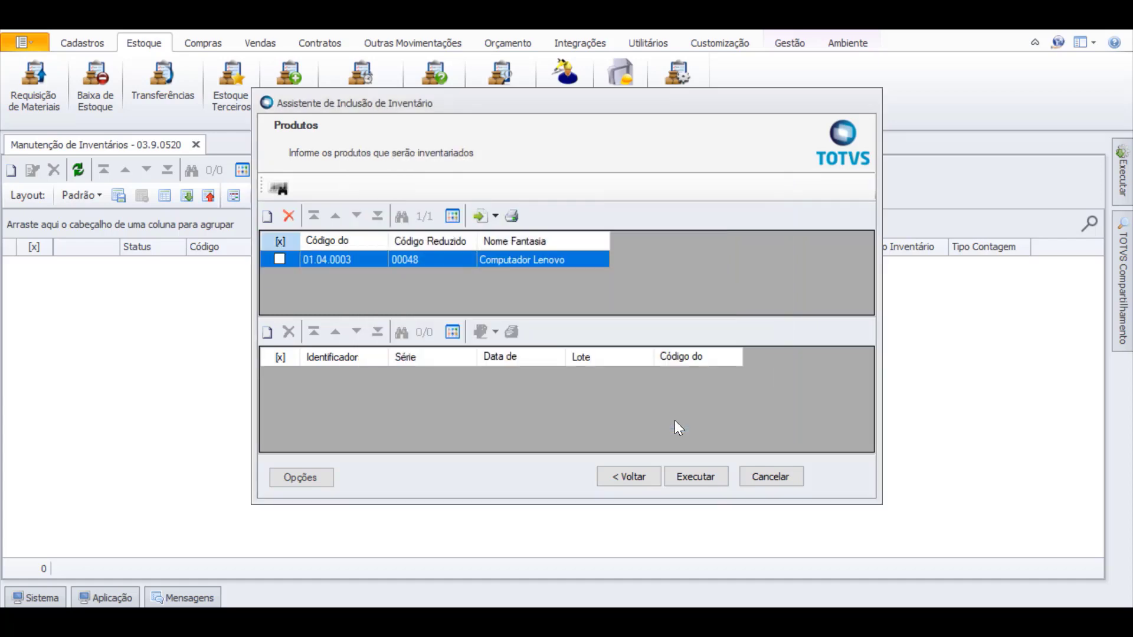
left_click(700, 481)
key("Return")
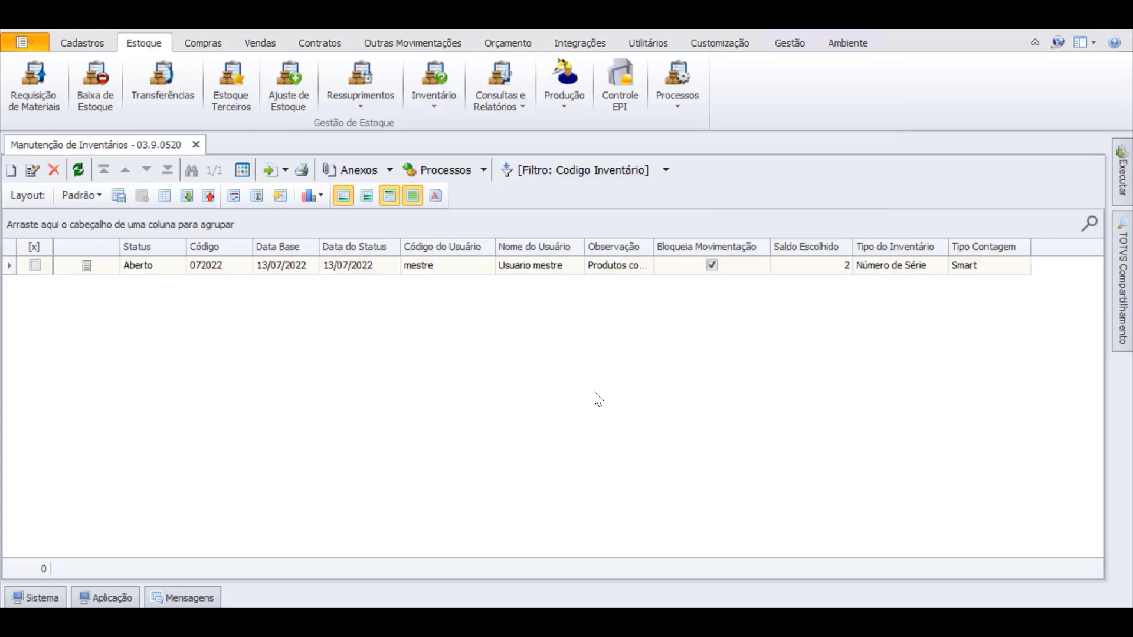
Step: In the items of inventory 072022, set the first count of Computador Lenovo to 1 and save
double_click(332, 268)
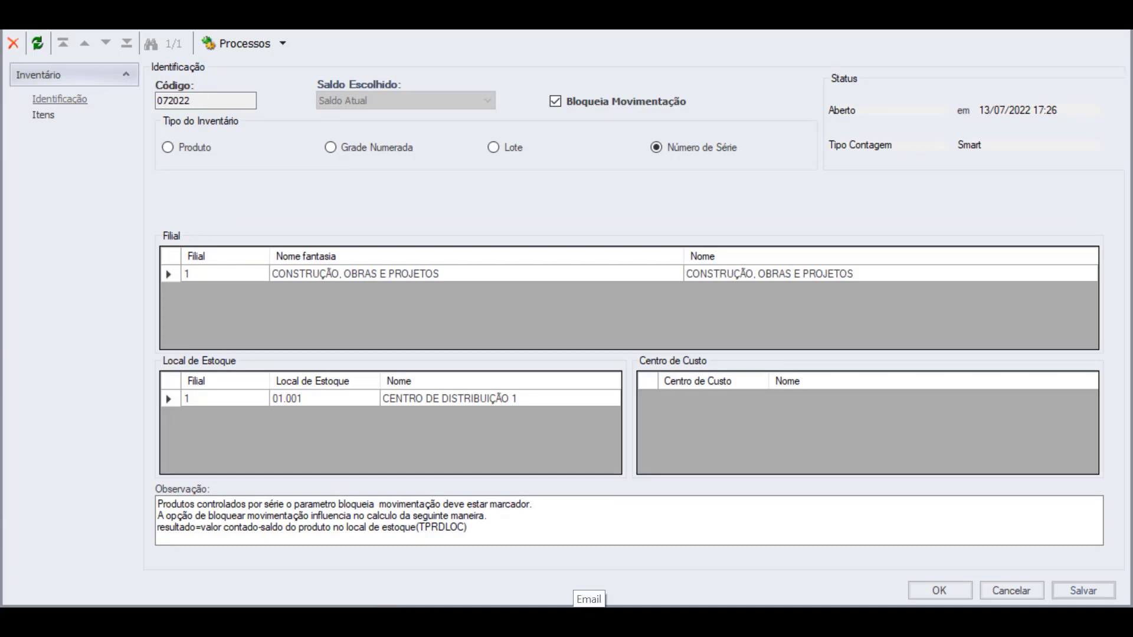
left_click(45, 117)
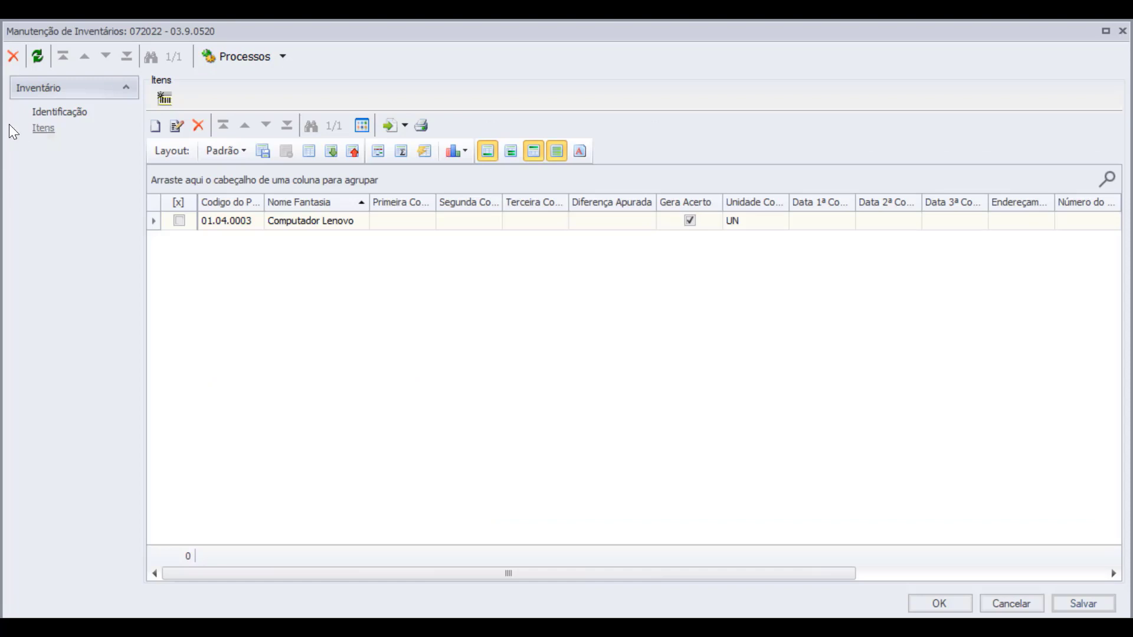
left_click(384, 223)
type("1")
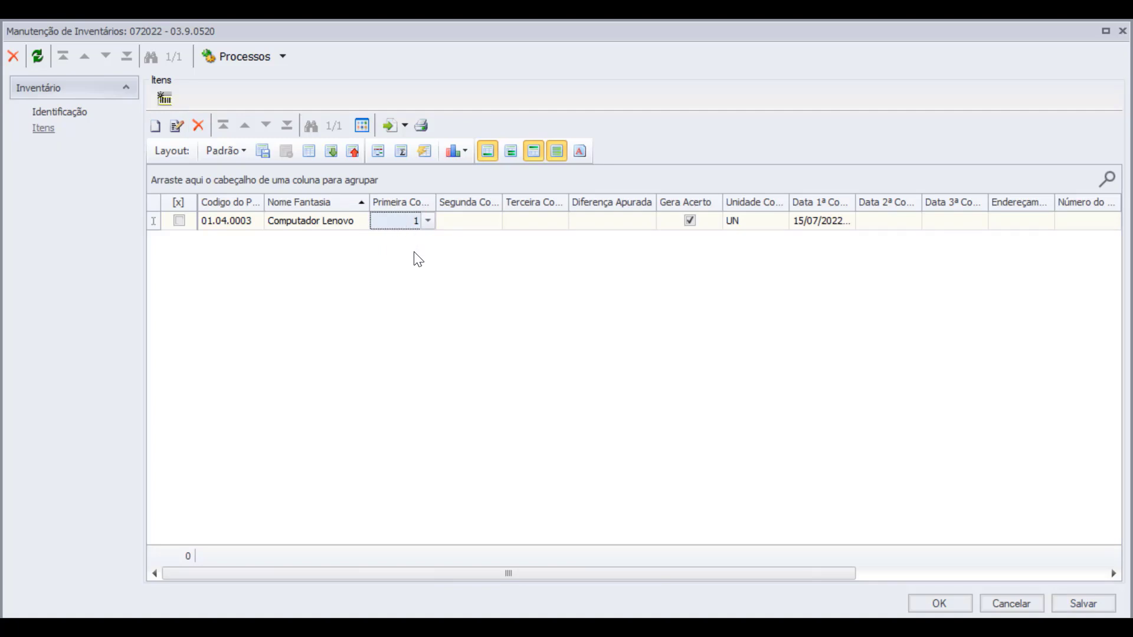
left_click(1083, 603)
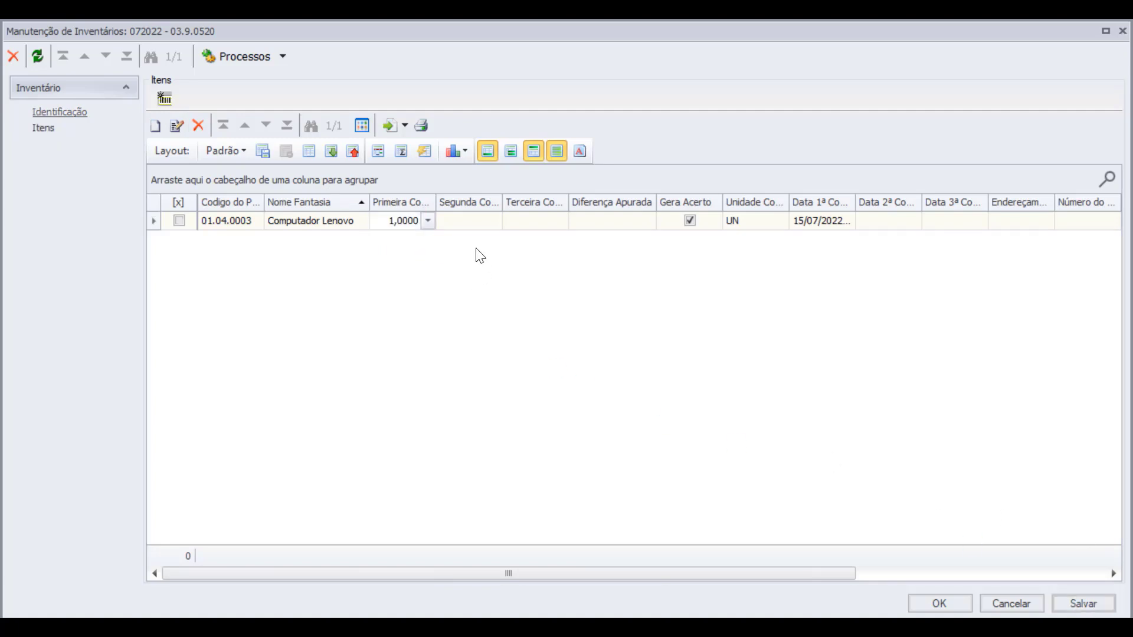
Step: Review the count details of the Computador Lenovo item, and close the inventory record
double_click(472, 228)
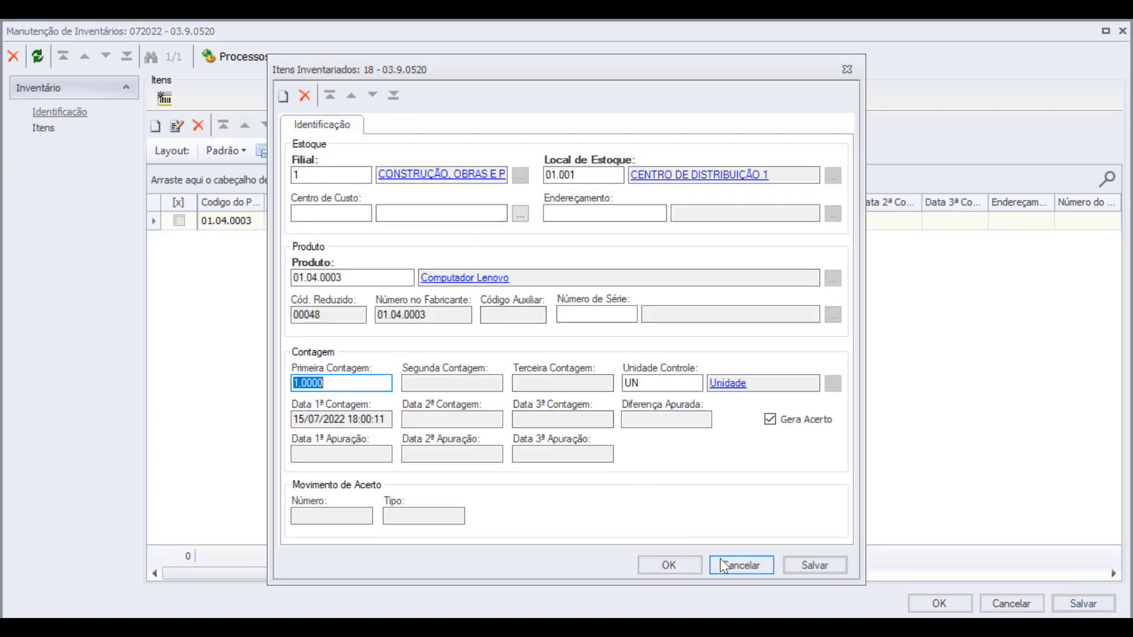
left_click(720, 565)
left_click(397, 217)
left_click(939, 603)
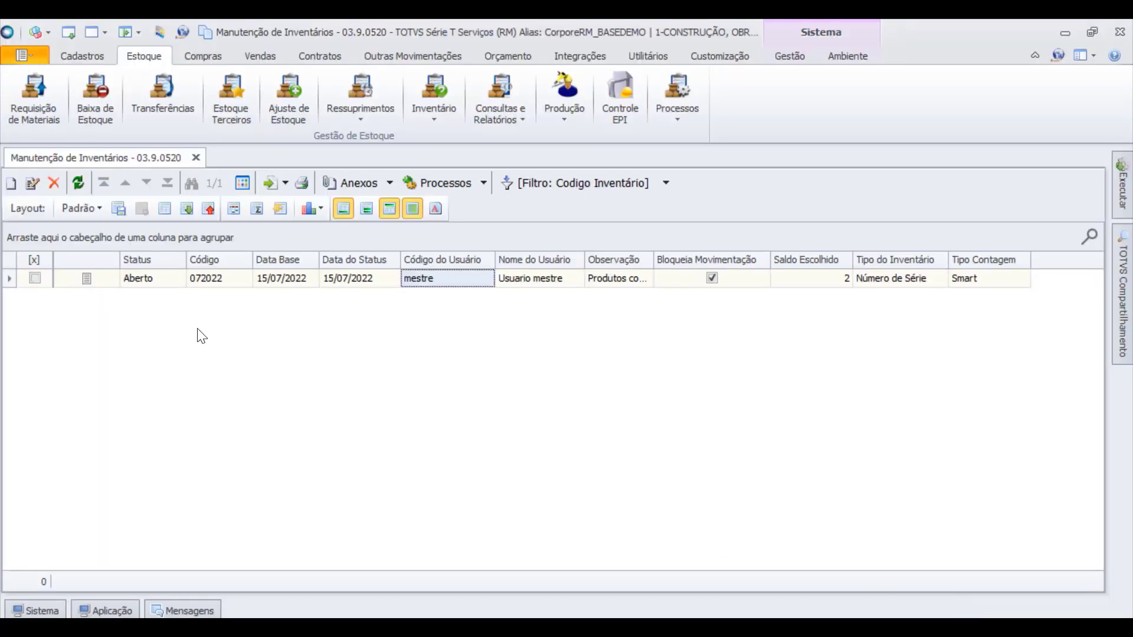
Step: Run Apurar Diferença do Inventário on inventory 072022
left_click(35, 278)
left_click(485, 184)
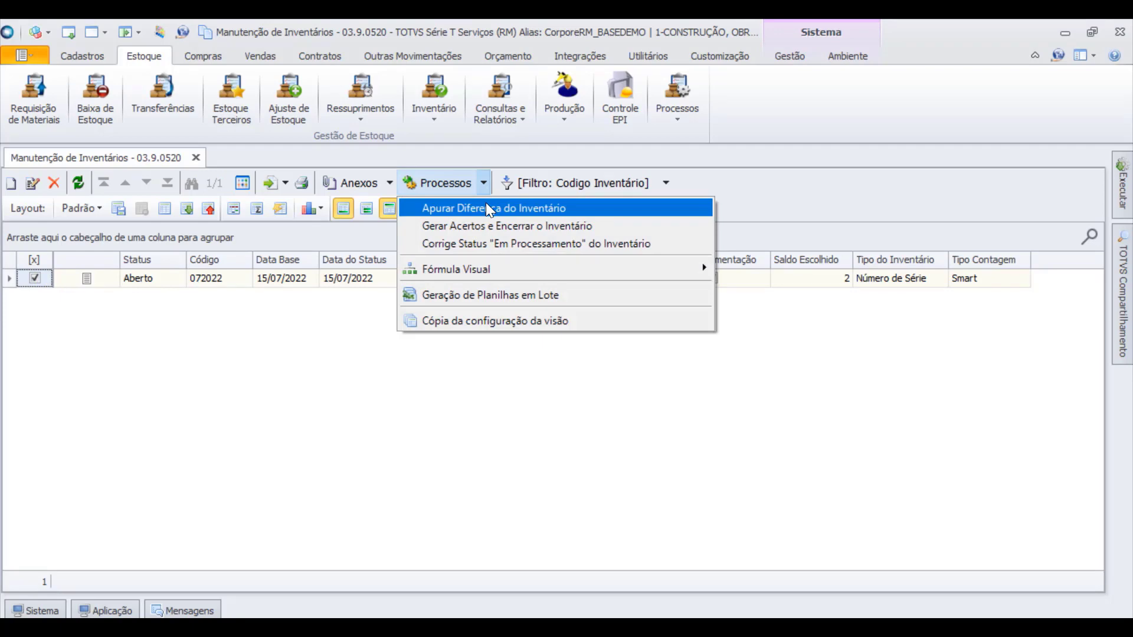
left_click(487, 206)
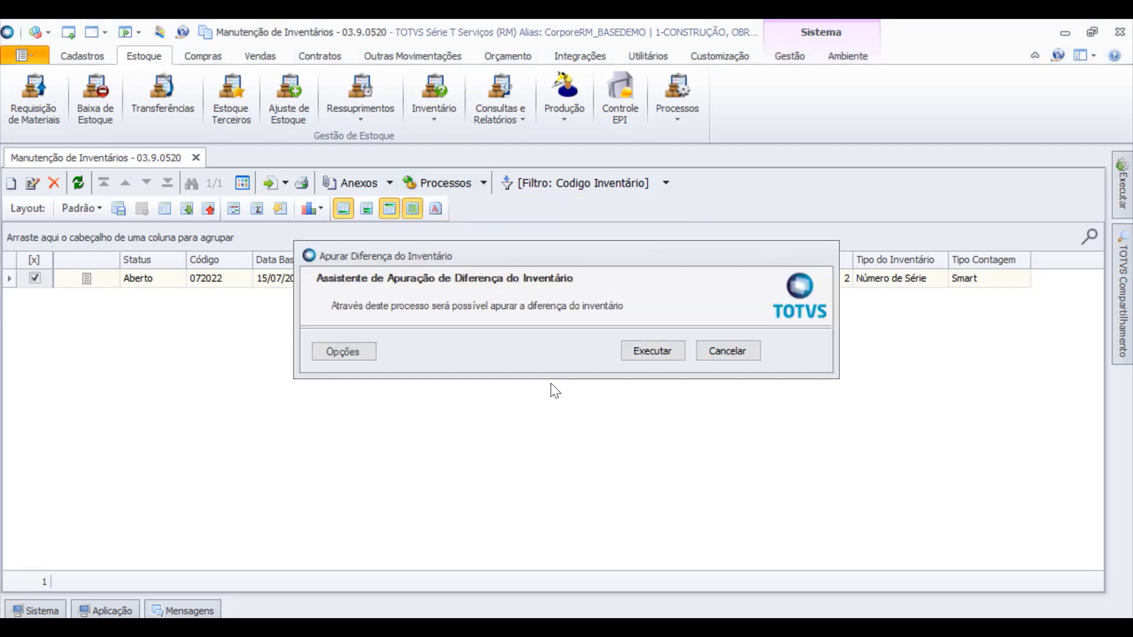
left_click(640, 353)
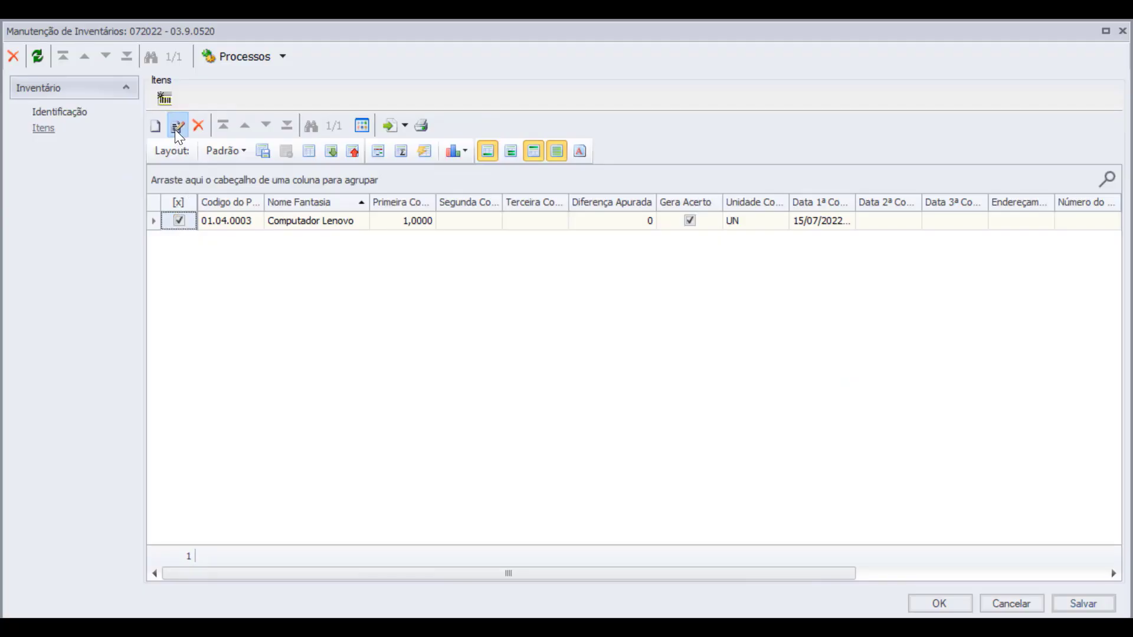
Step: Examine the first and second count fields and the calculated difference in the Computador Lenovo item's details
left_click(177, 126)
left_click(329, 383)
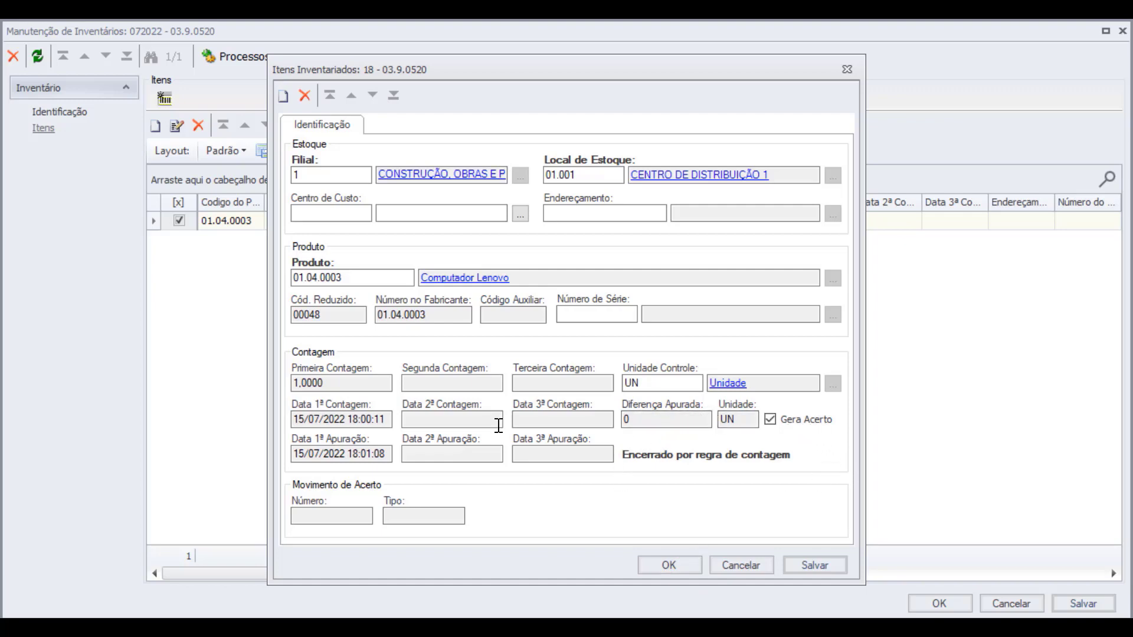
left_click(455, 383)
left_click(654, 566)
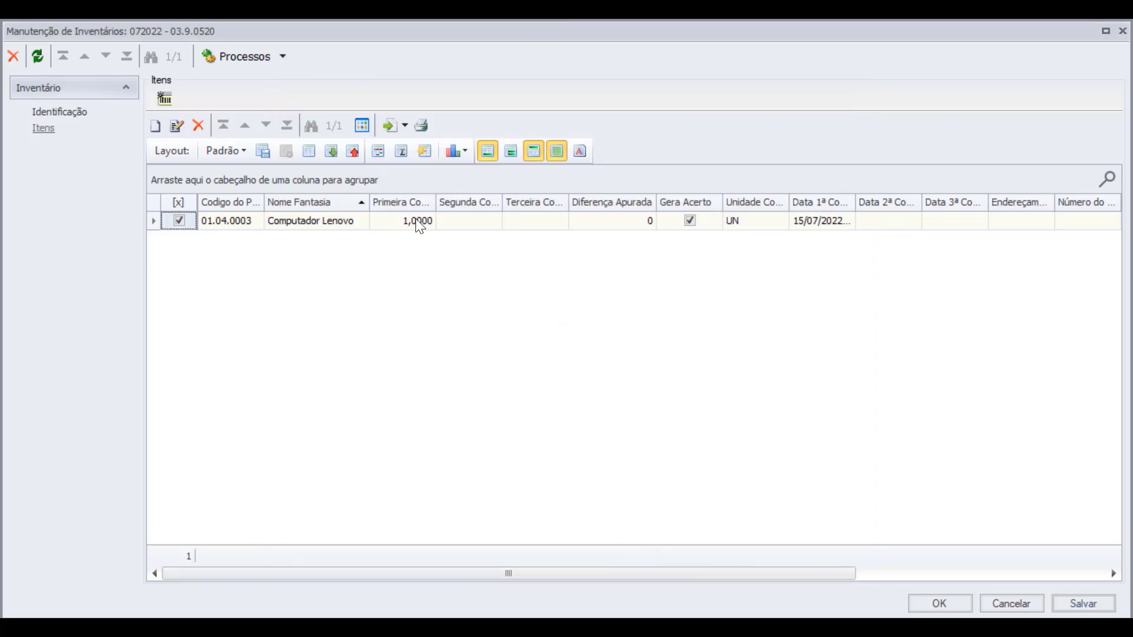
Step: Try to enter a third count of 1 for the closed Computador Lenovo item in inventory 072022
left_click(511, 222)
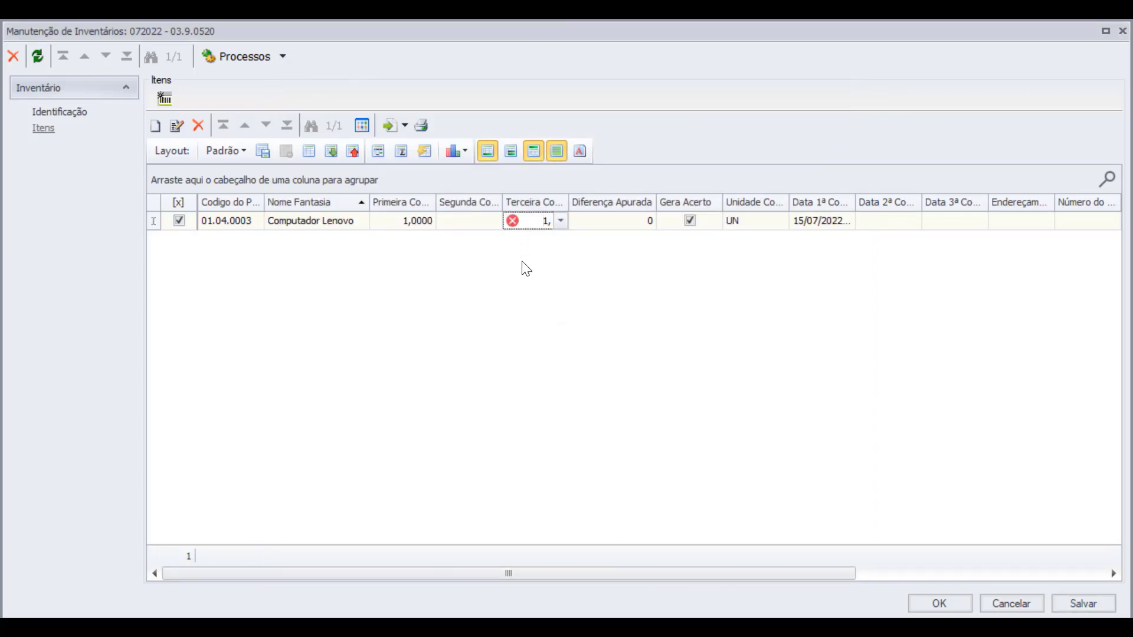
key("BackSpace")
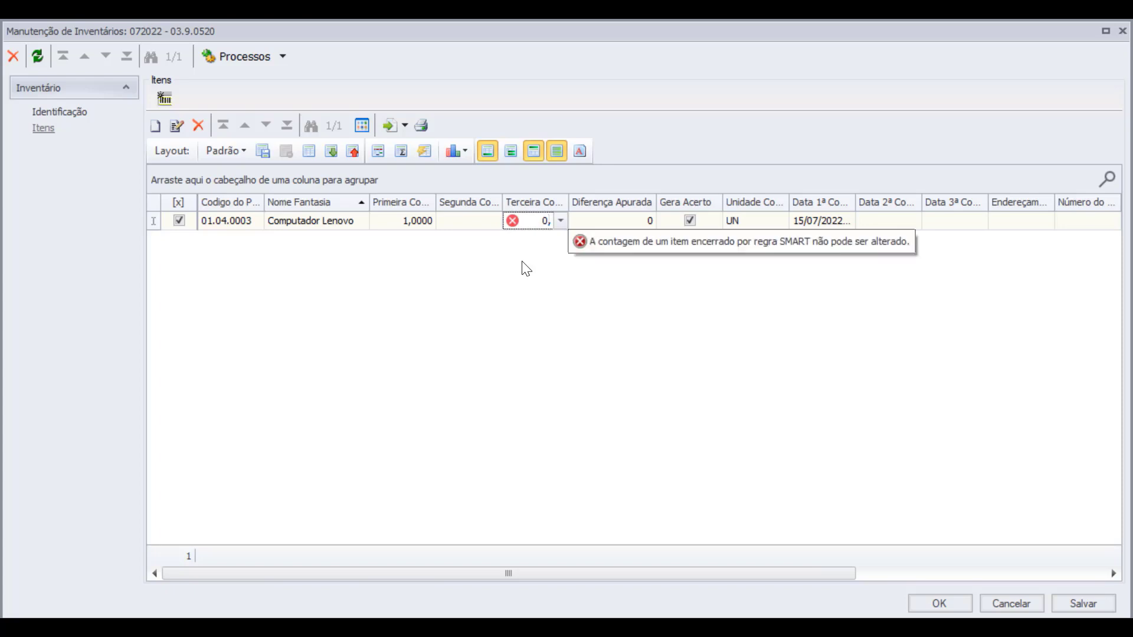
type(",")
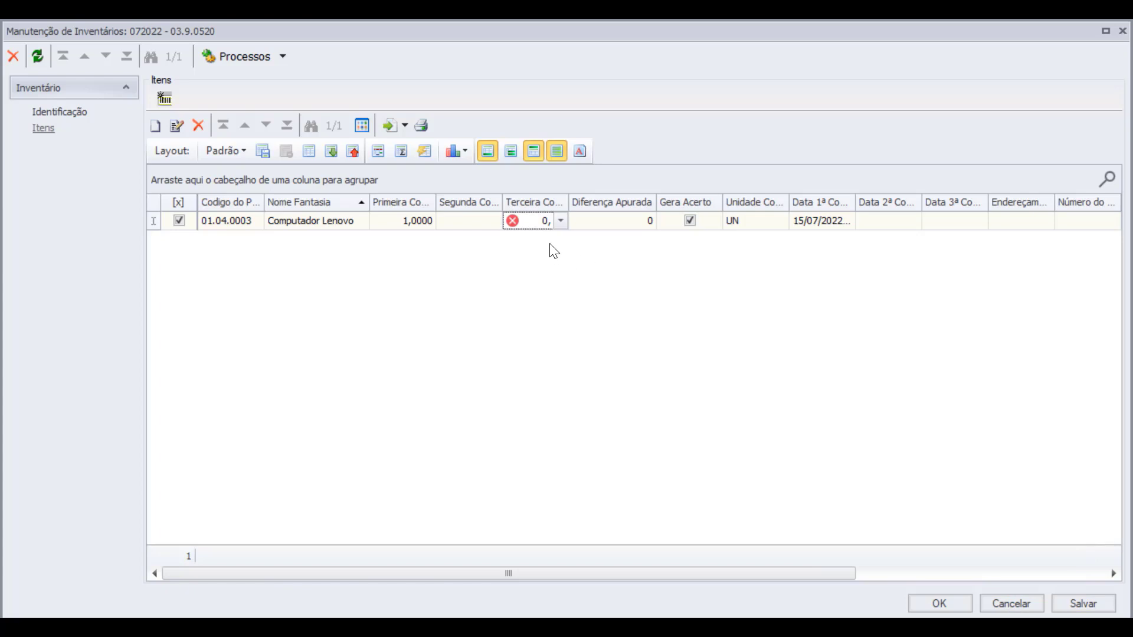
mouse_move(516, 223)
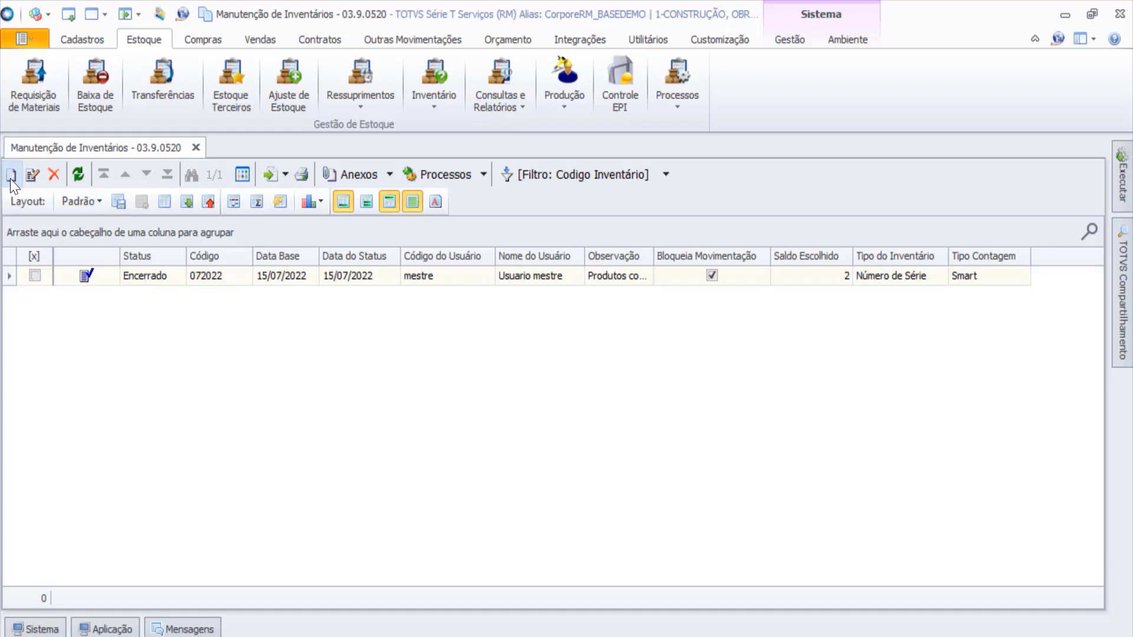
Step: Start a new Produto inventory 082022 with Saldo Atual, without Bloqueia Movimentação, base date 18/07/2022 and Livre counting, and proceed to the stock locations
left_click(11, 179)
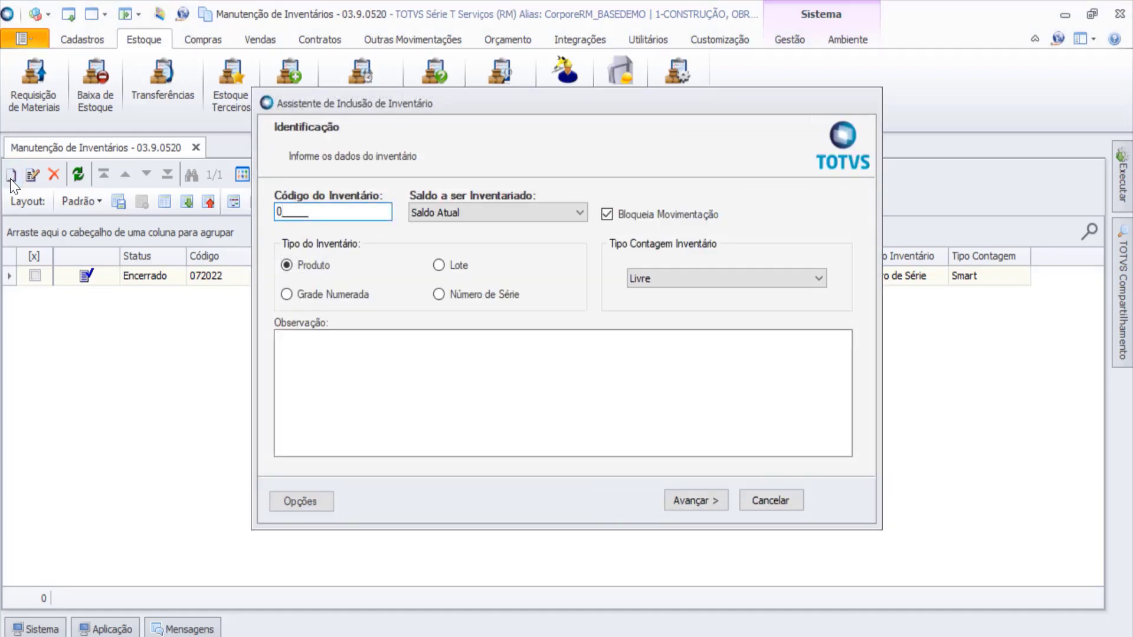
type("082022")
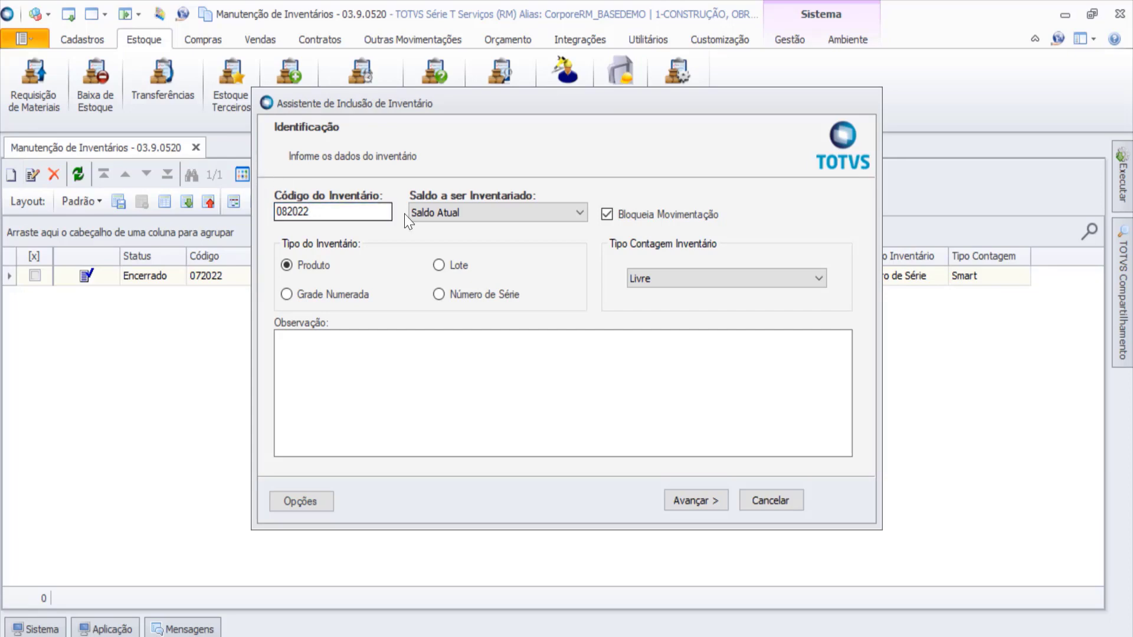
left_click(583, 213)
left_click(583, 213)
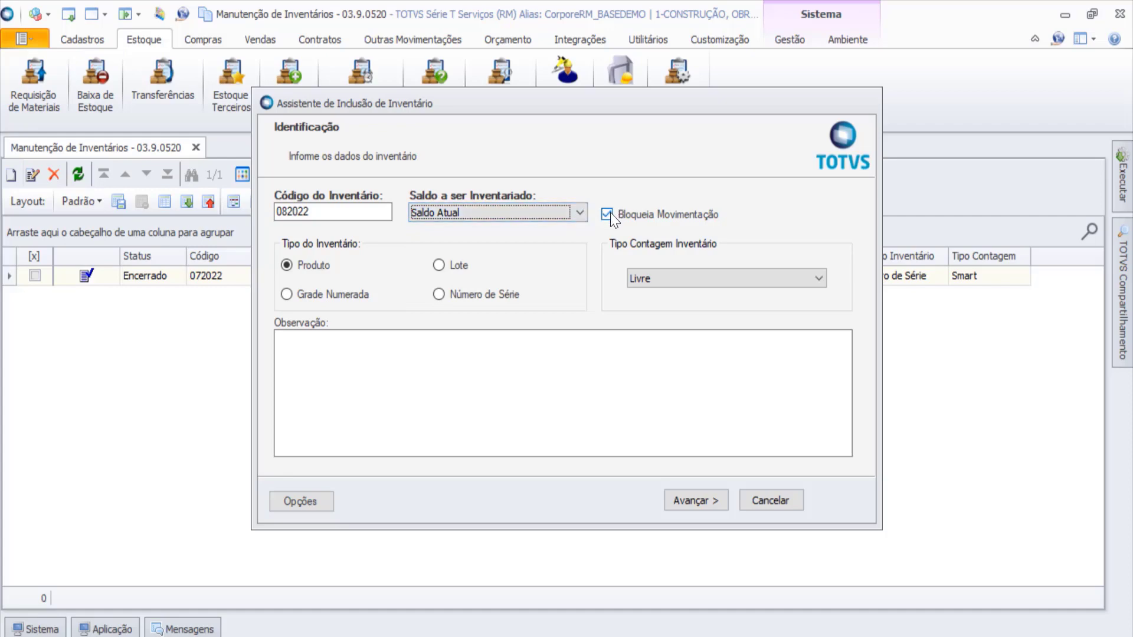
left_click(608, 214)
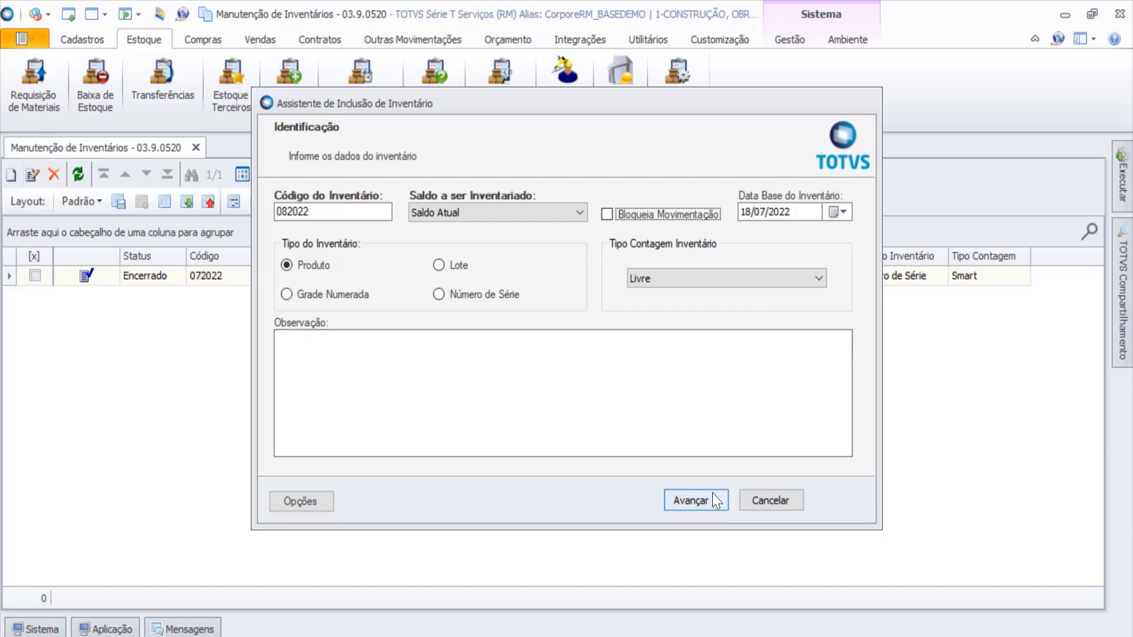
left_click(843, 214)
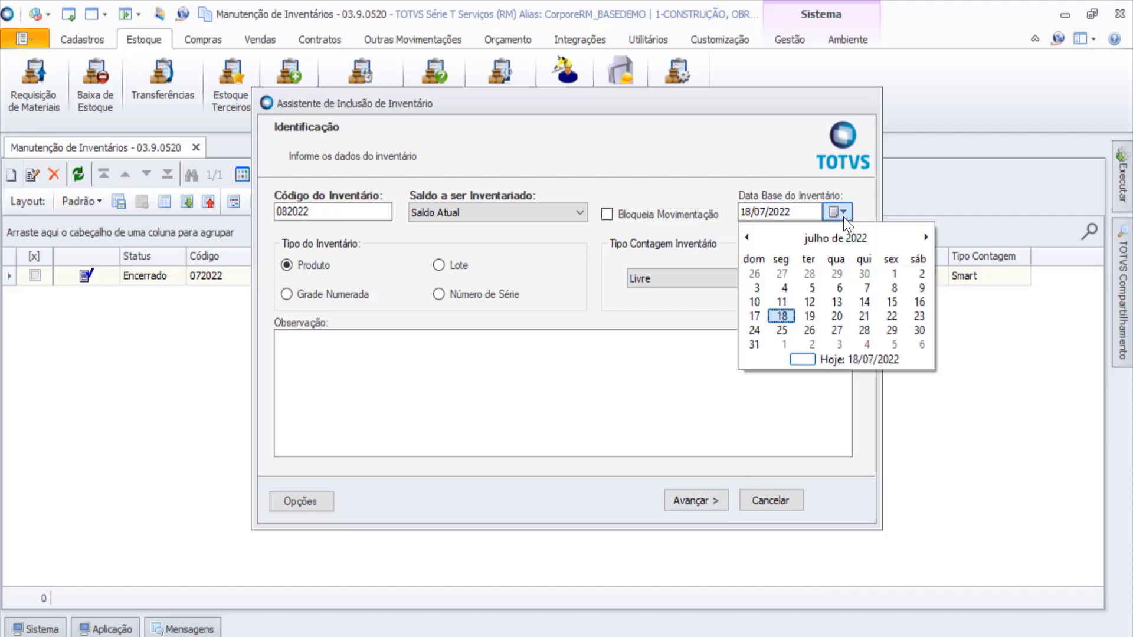
key("Escape")
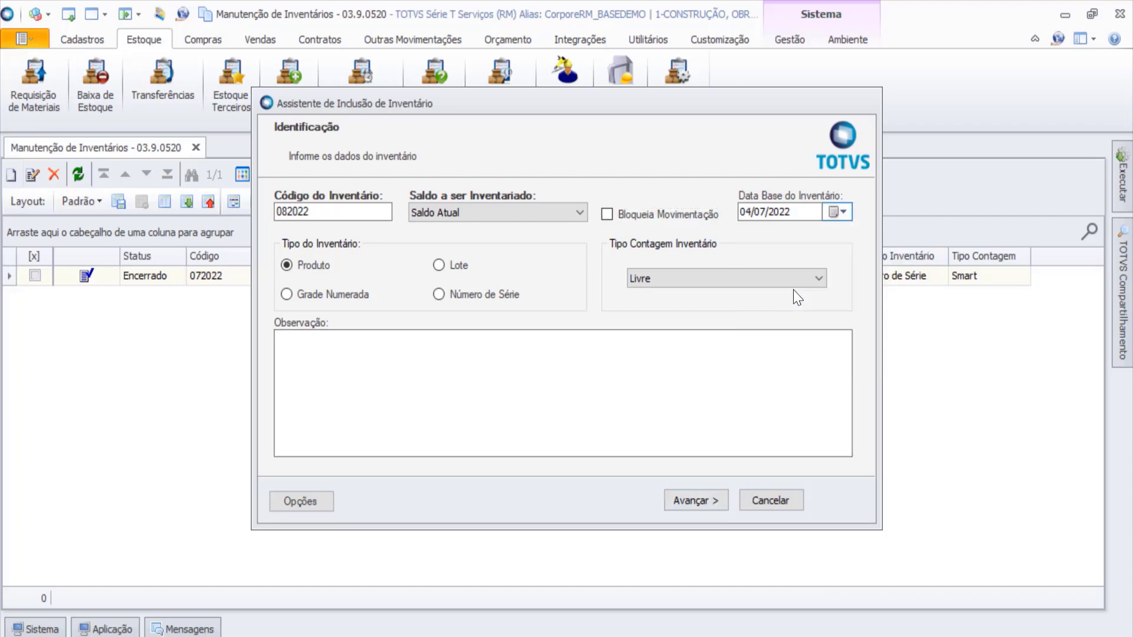
key("shift+Tab")
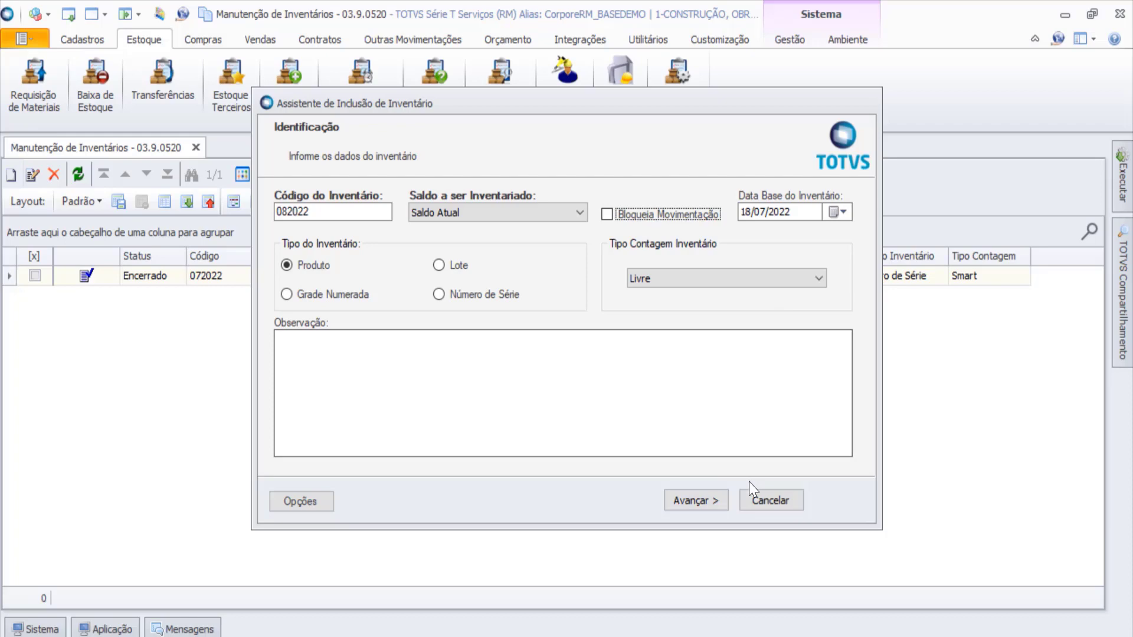
left_click(714, 492)
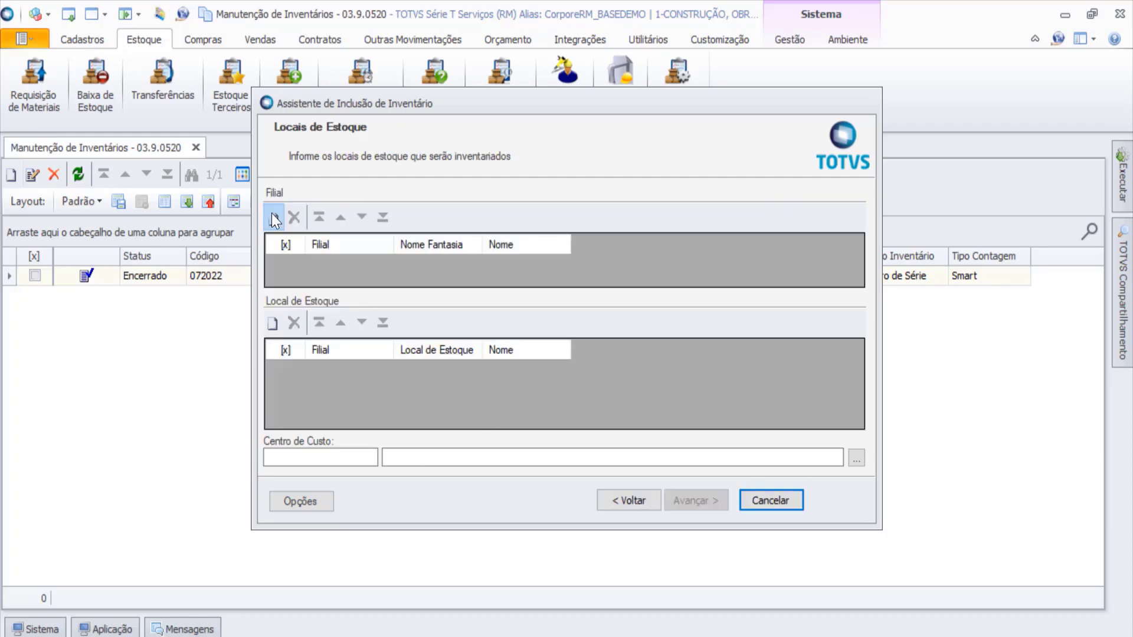
Step: Add branch 1 and stock location 01.001 CENTRO DE DISTRIBUIÇÃO 1 to the inventory, and proceed to the addressing page
left_click(272, 218)
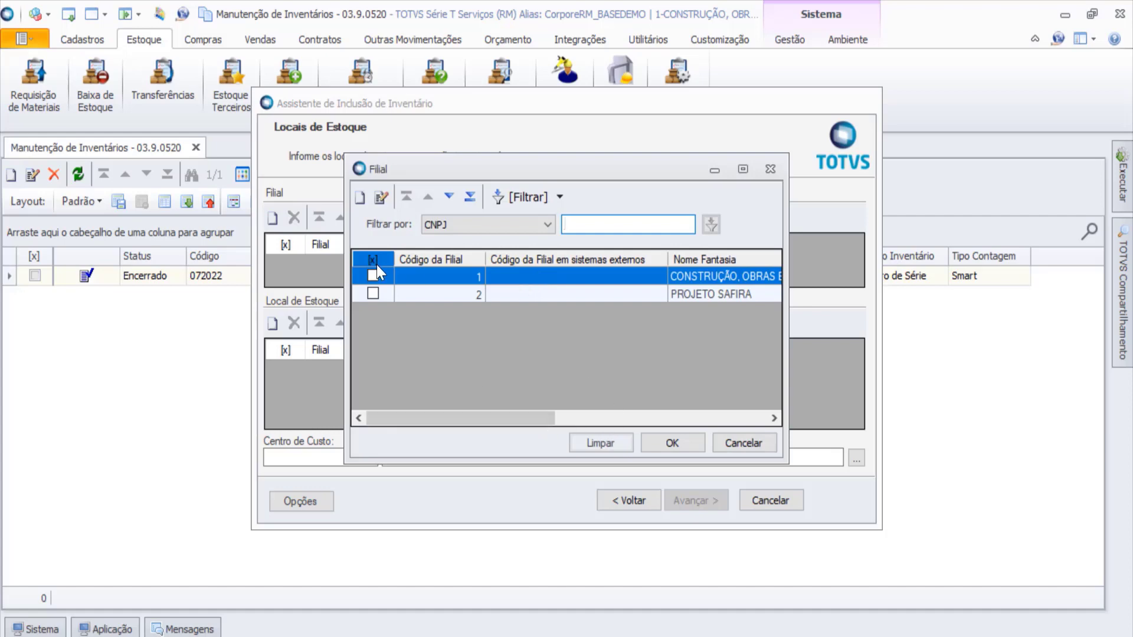
left_click(671, 444)
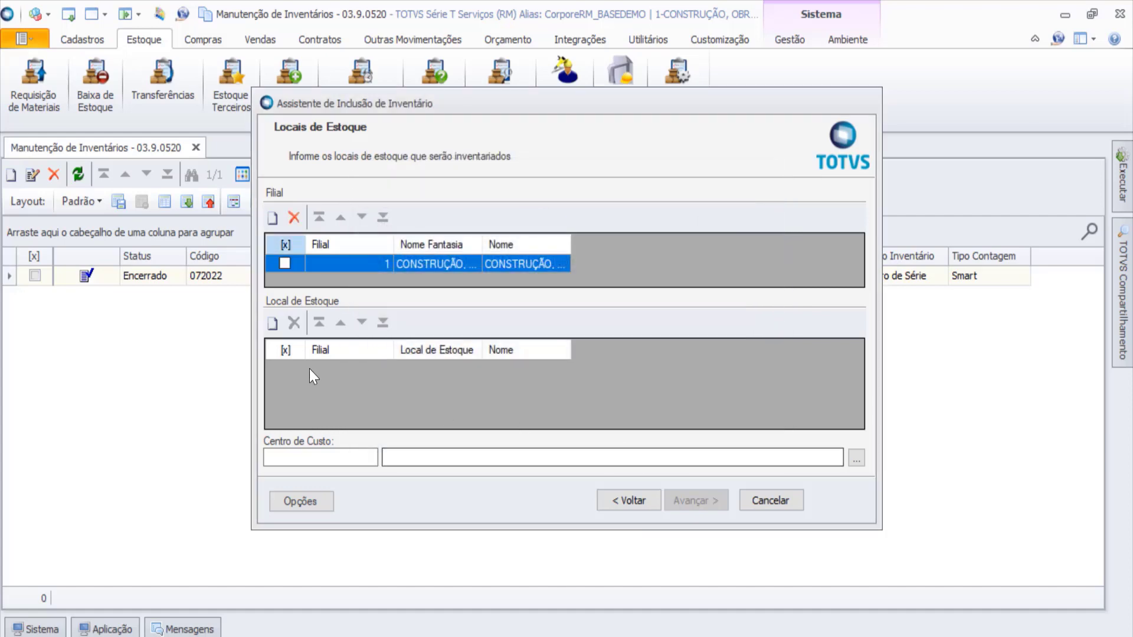
left_click(275, 325)
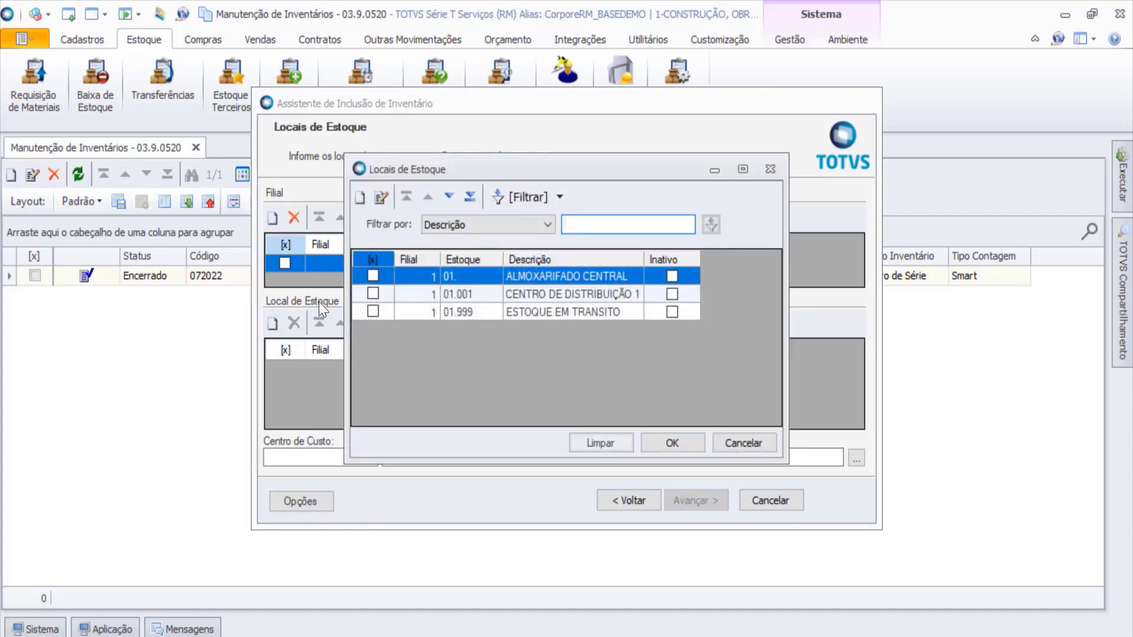
left_click(372, 293)
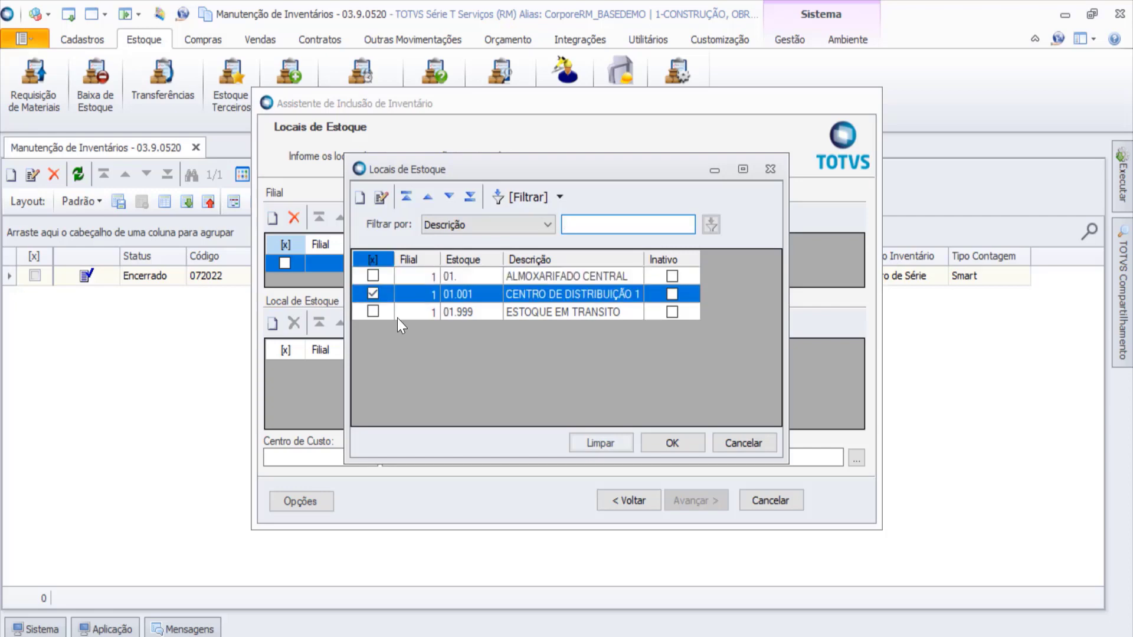
left_click(673, 444)
left_click(718, 508)
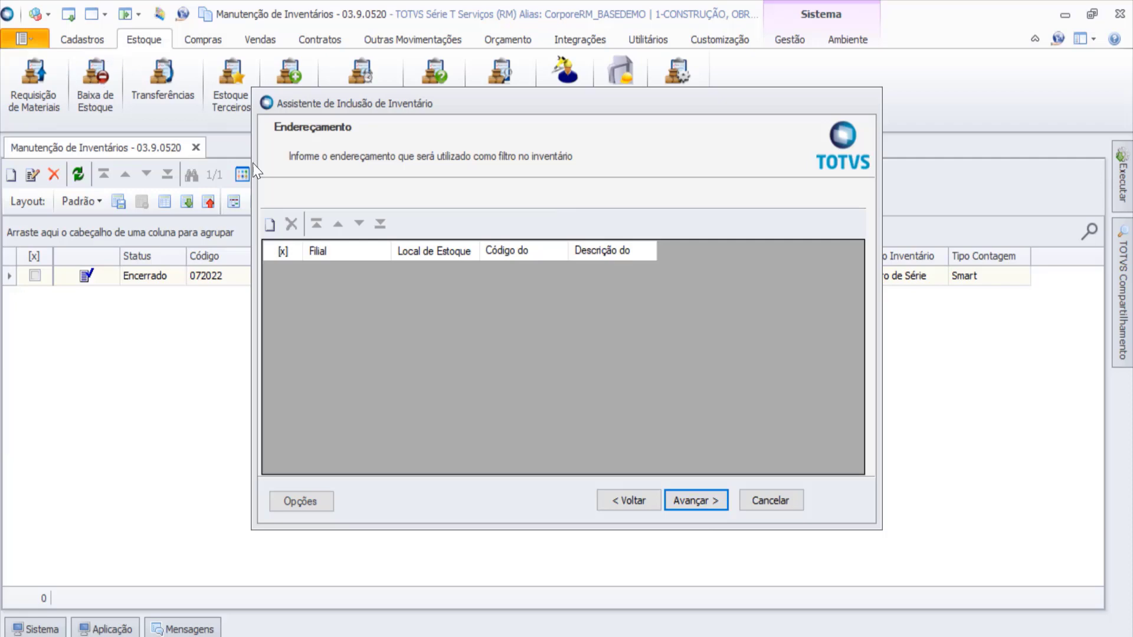
Step: Add address B1.01.CX03 as the inventory's addressing filter and proceed to the products page
left_click(269, 225)
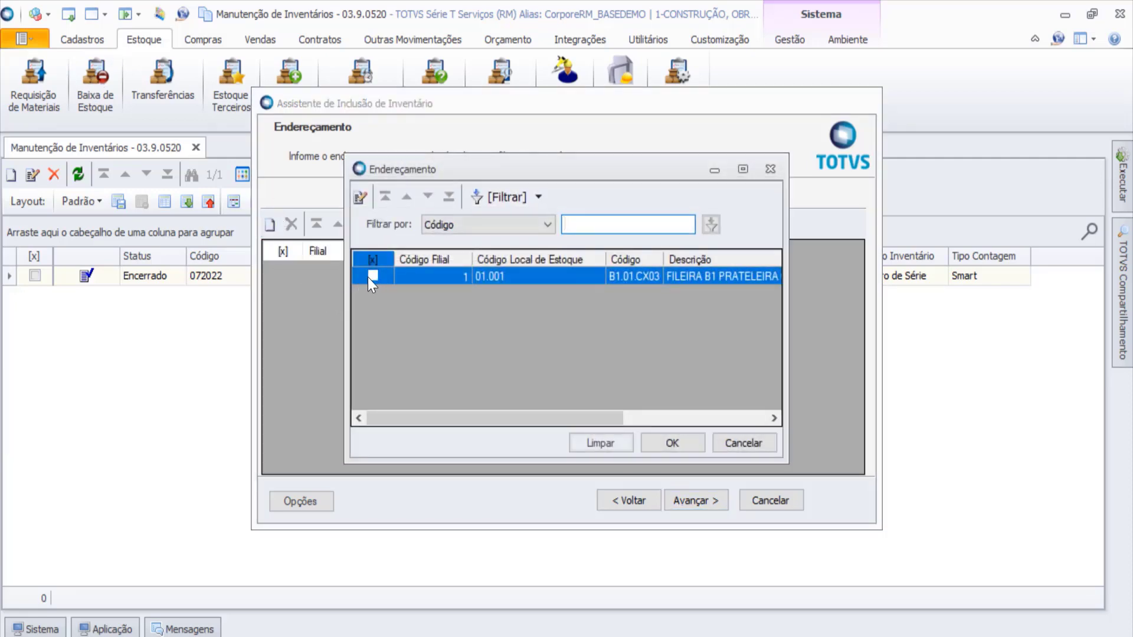
left_click(673, 442)
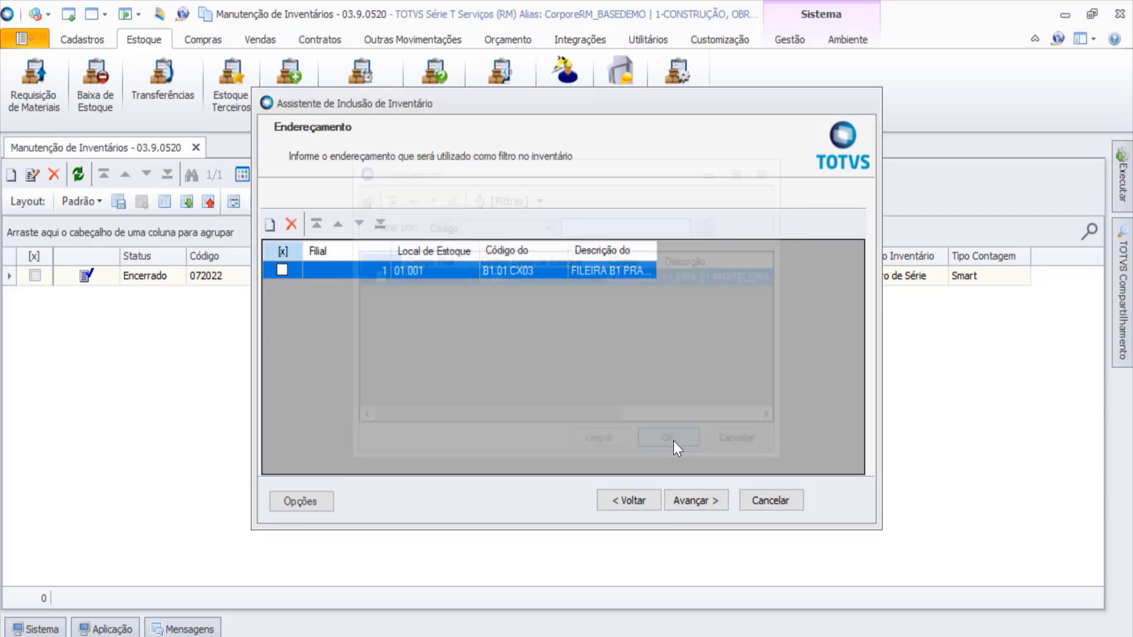
left_click(689, 501)
Step: Search the products by Nome Fantasia for "grampeador" and pick the matching product
left_click(531, 225)
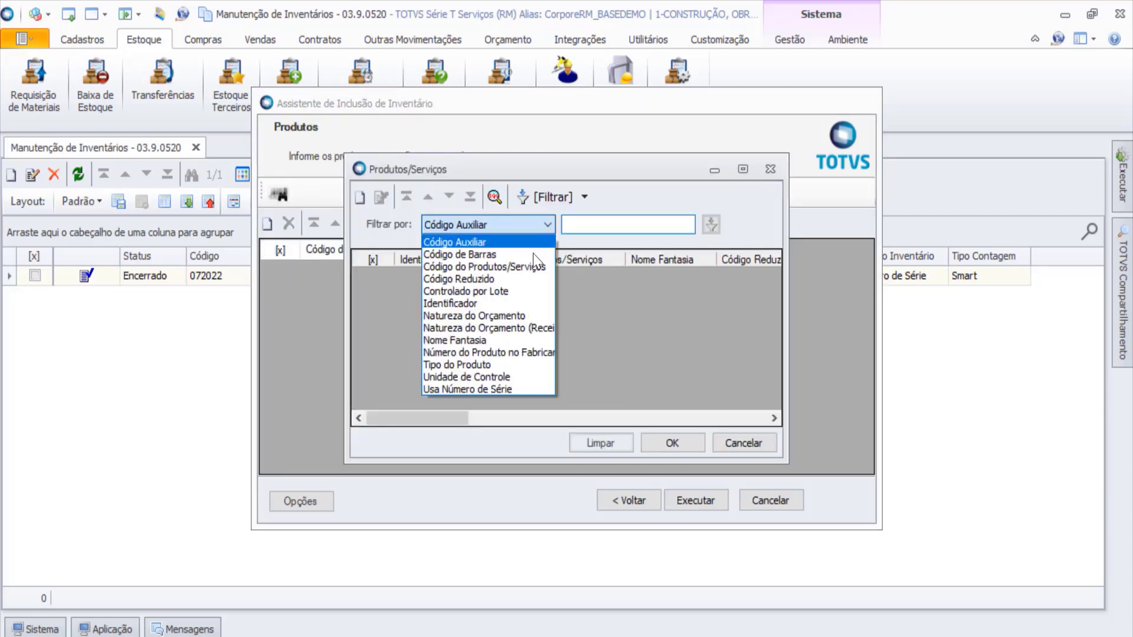
left_click(494, 342)
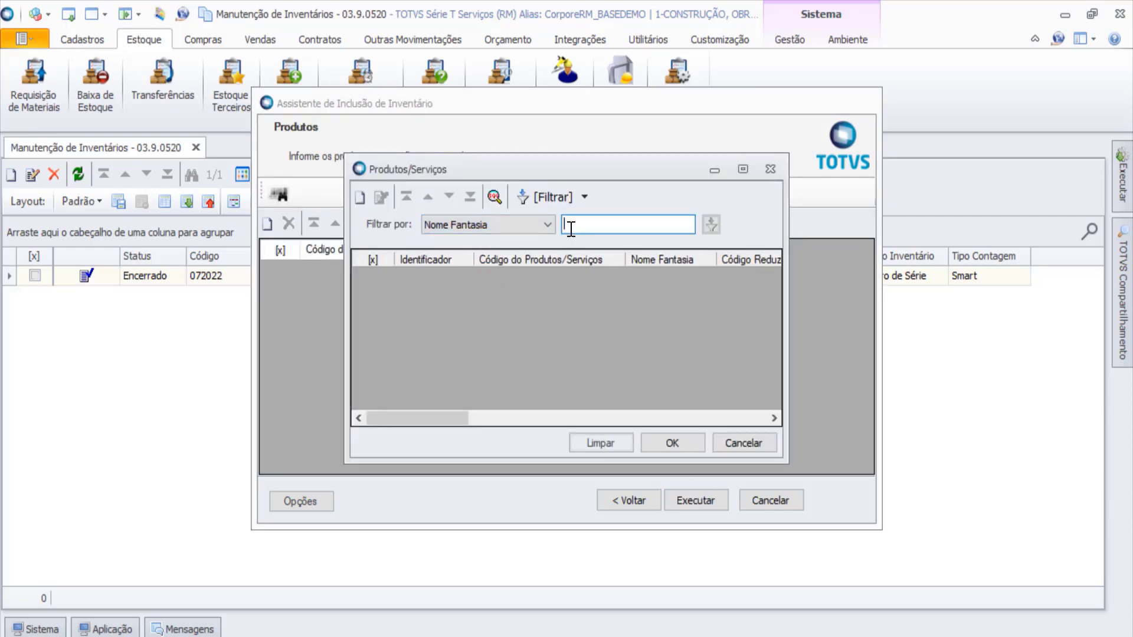
type("grampeador")
key("Return")
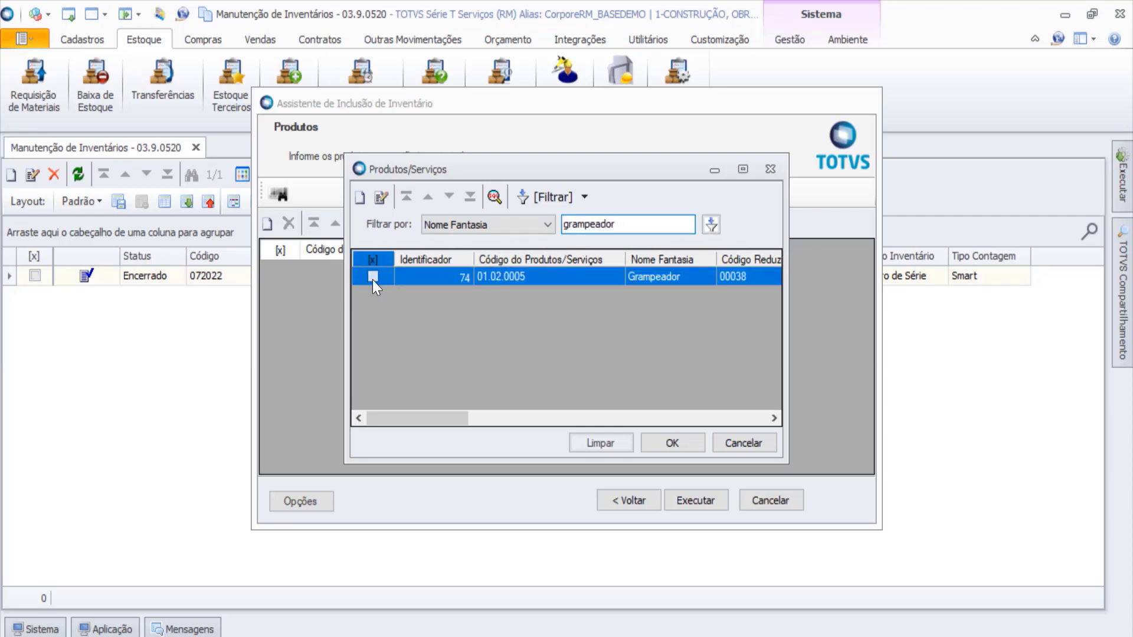
left_click(667, 443)
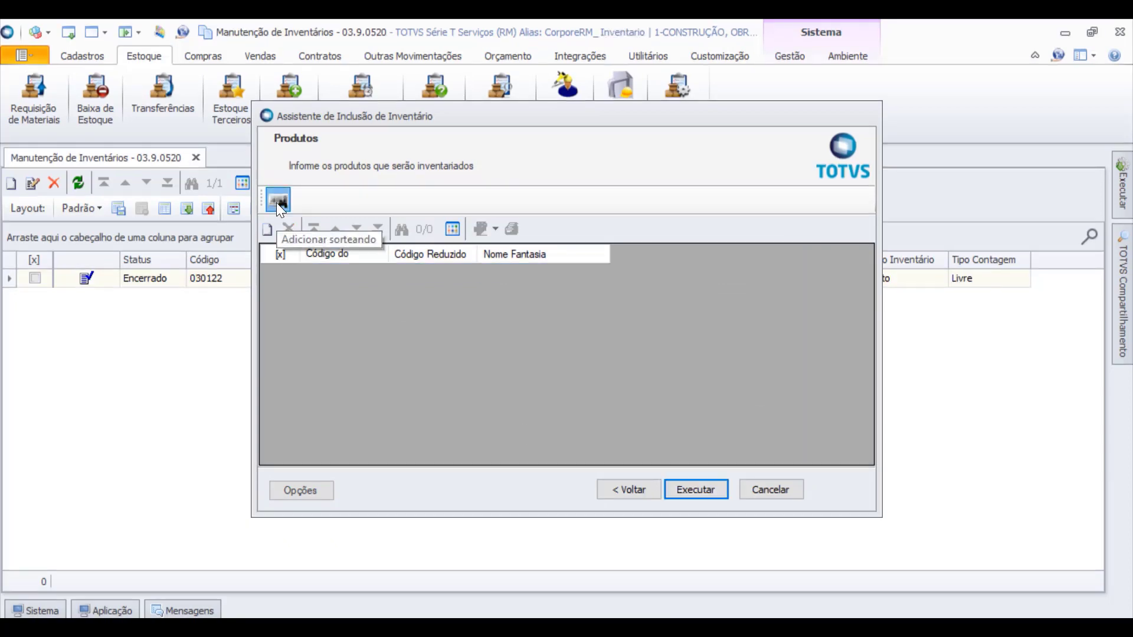
Step: View the product draw criteria and the manual product selection dialog, cancelling both
left_click(278, 202)
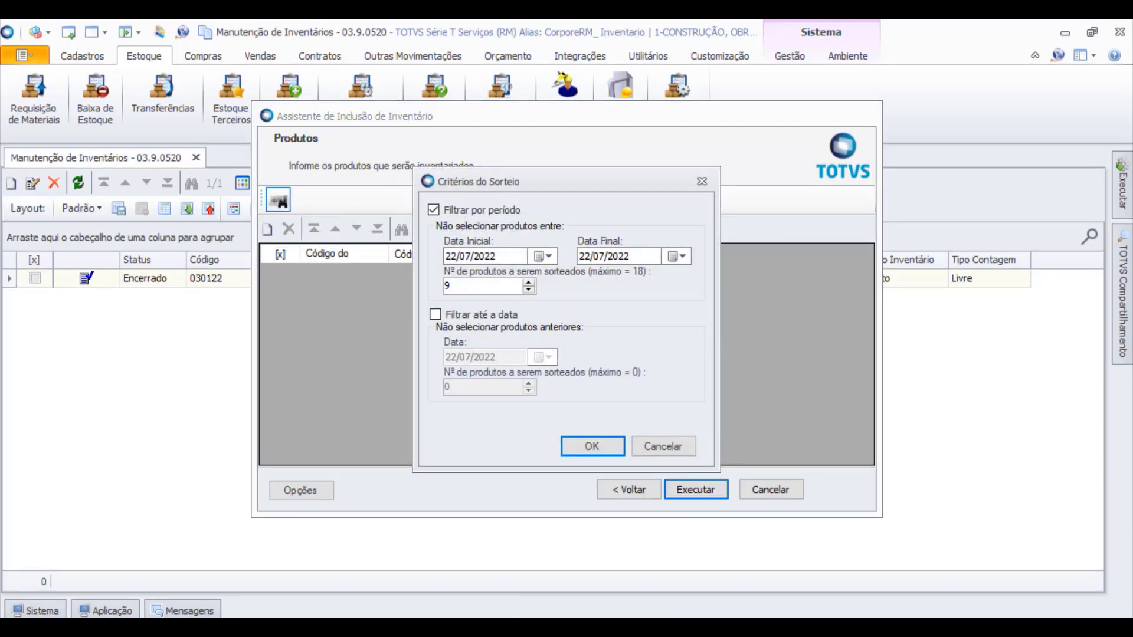
left_click(664, 444)
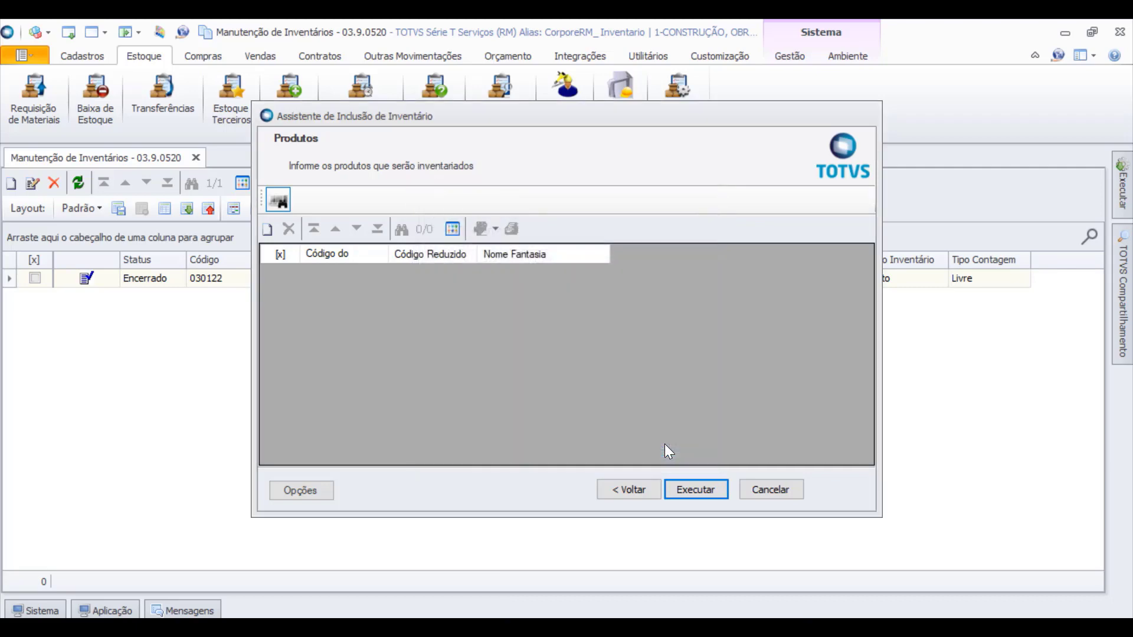
left_click(269, 230)
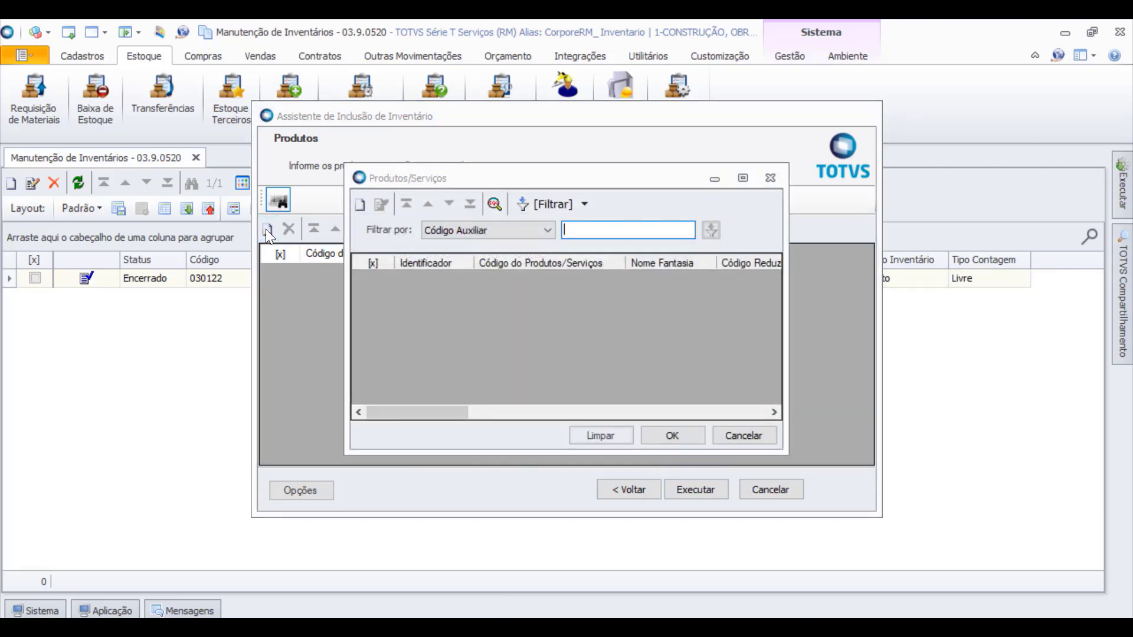
left_click(762, 436)
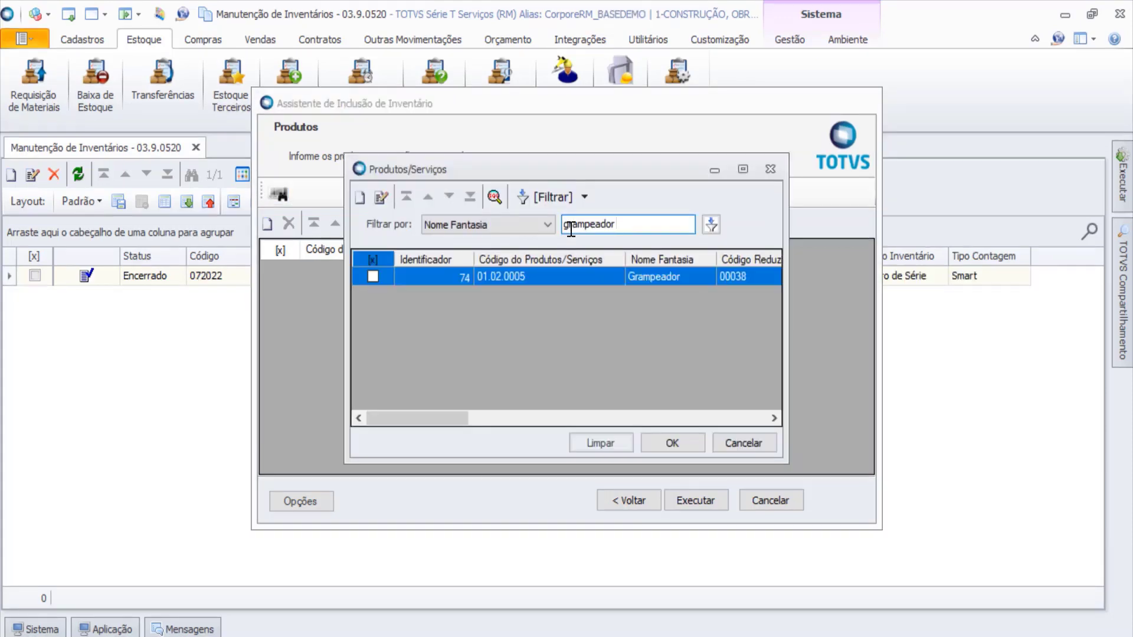
Step: Add the Grampeador product to inventory 082022, execute the inclusion process and close the assistant
left_click(664, 443)
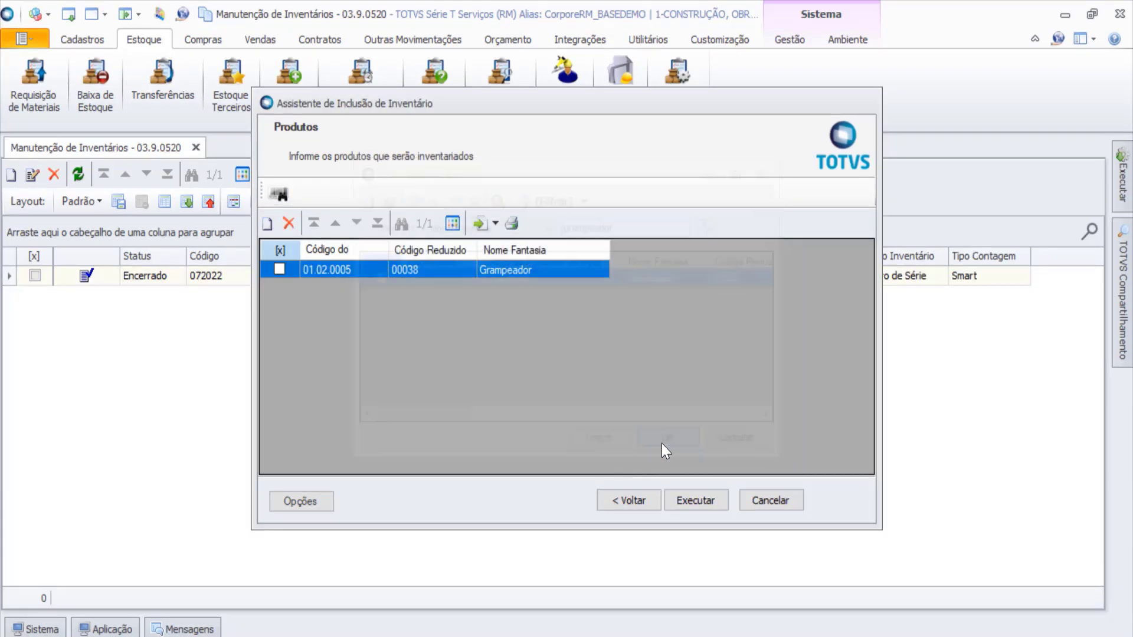
left_click(693, 500)
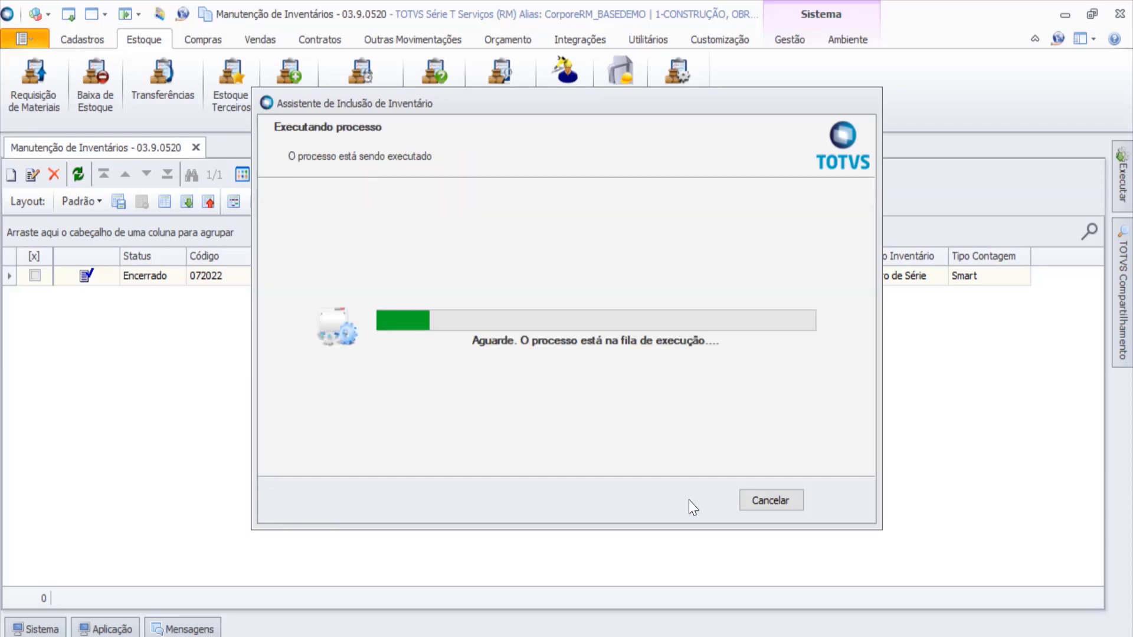
left_click(774, 500)
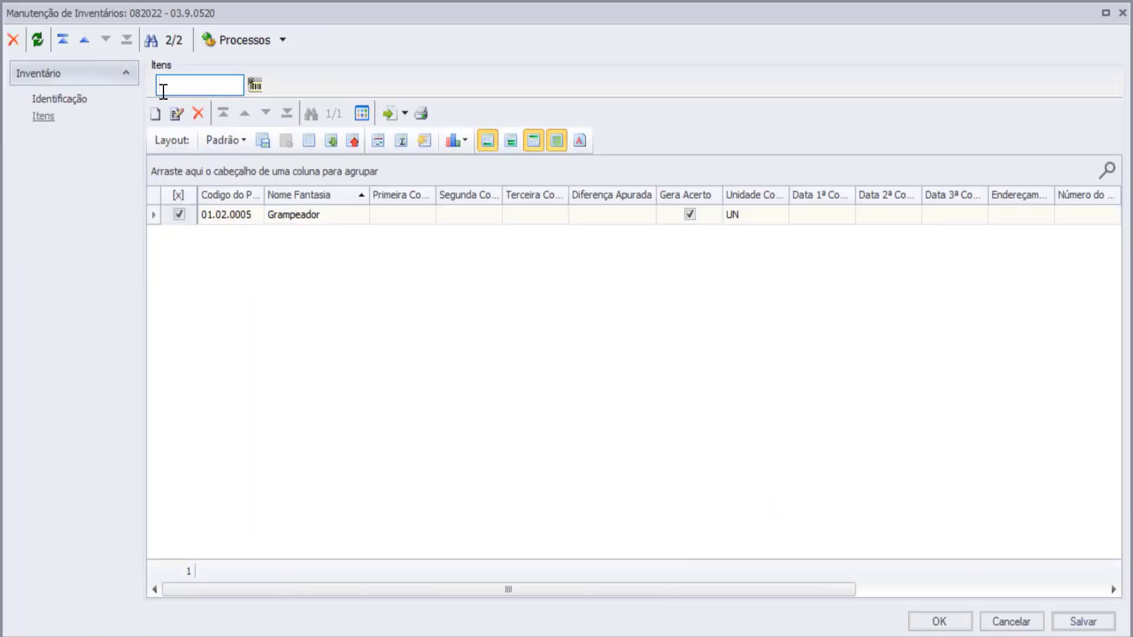
Step: Set the first count of the Grampeador item to 7 directly in the items list of inventory 082022
left_click(938, 622)
left_click(430, 218)
key("Tab")
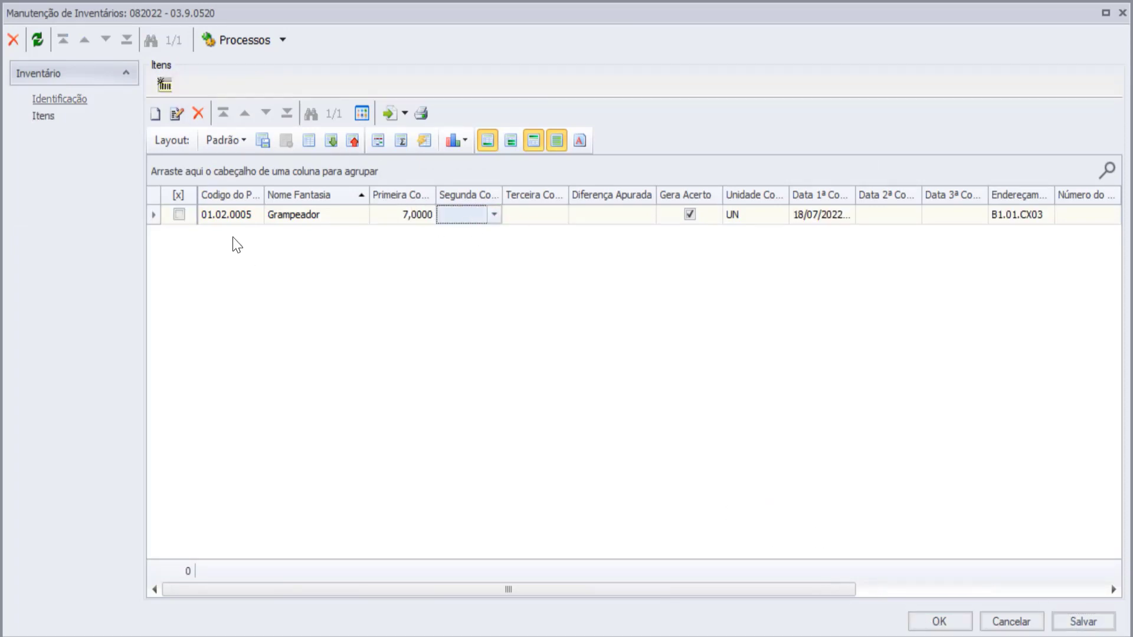
Step: Set the Grampeador item's first count to 8 in its details and save, and raise it to 9 in the items list
left_click(179, 113)
type("8")
key("Tab")
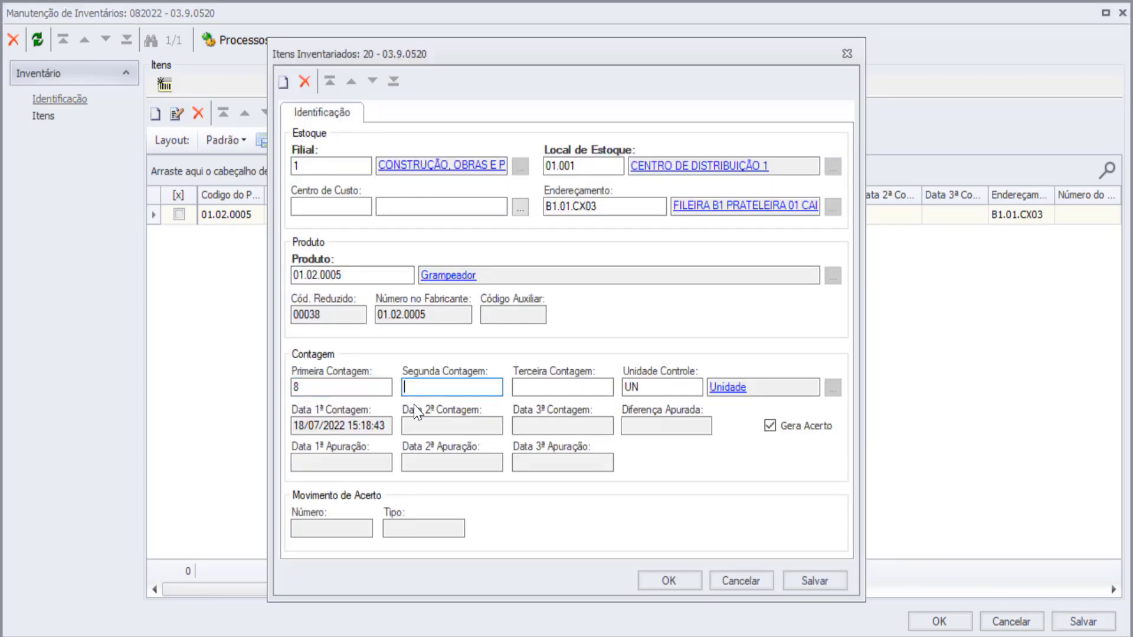
left_click(812, 581)
scroll(401, 222, "up", 1)
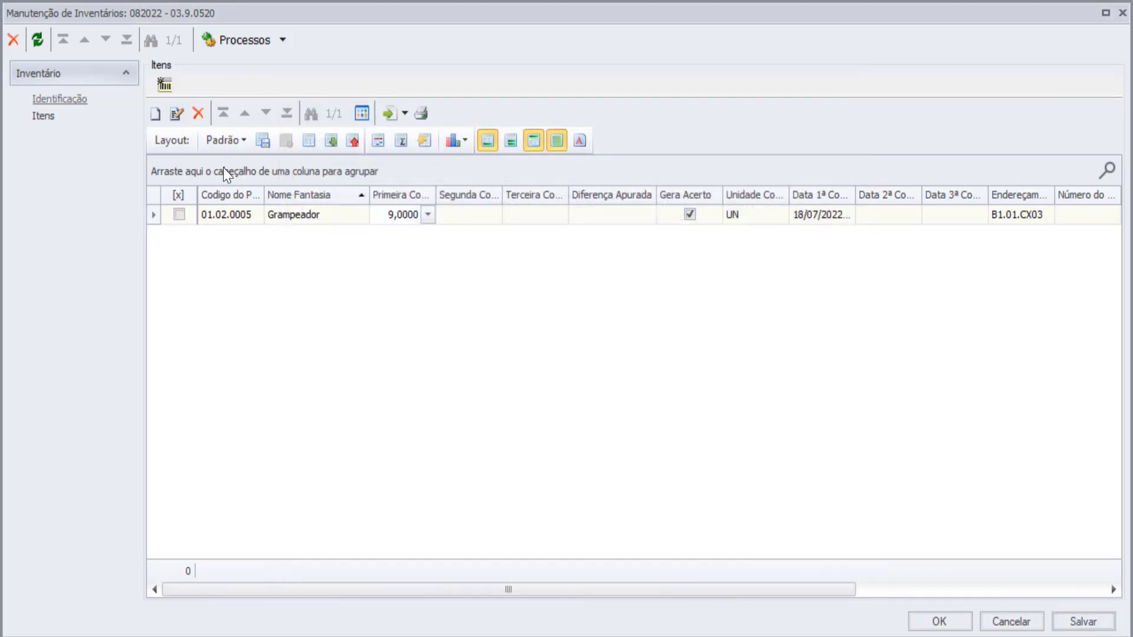
Step: Select the Grampeador item, run the process that calculates the inventory difference on its first count, and close the assistant
left_click(165, 86)
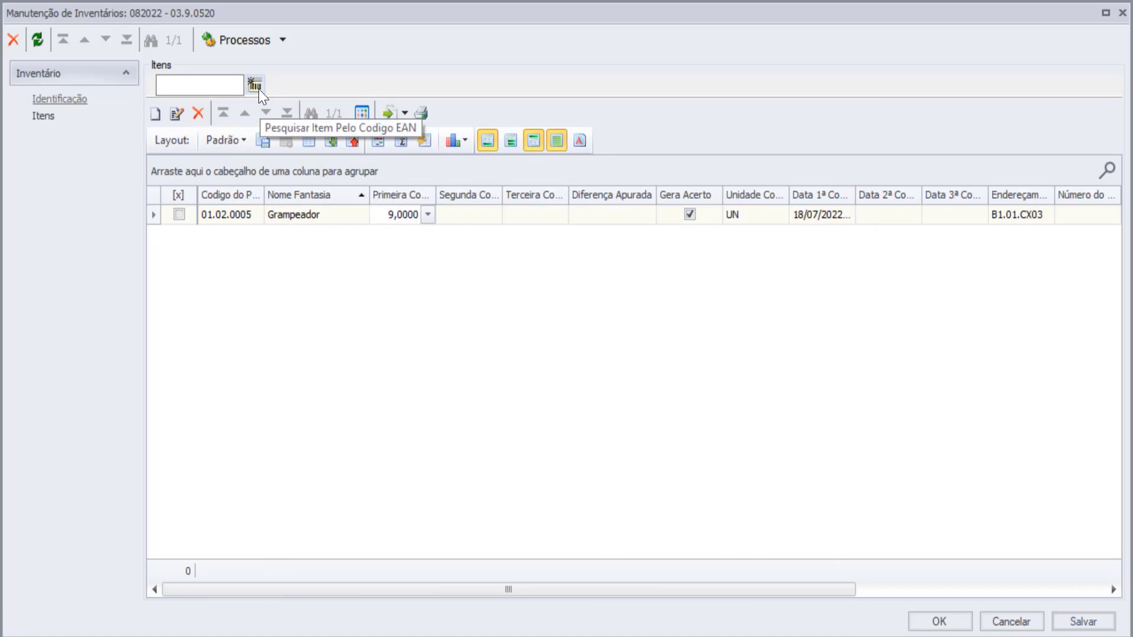
left_click(179, 215)
left_click(248, 40)
left_click(283, 64)
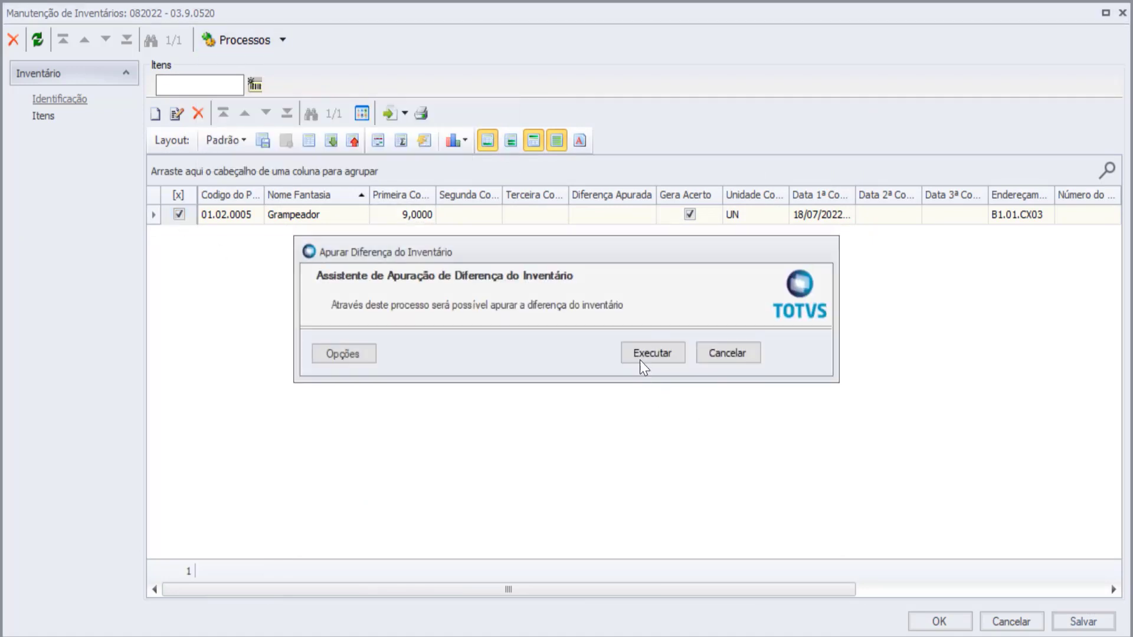
left_click(649, 356)
left_click(729, 588)
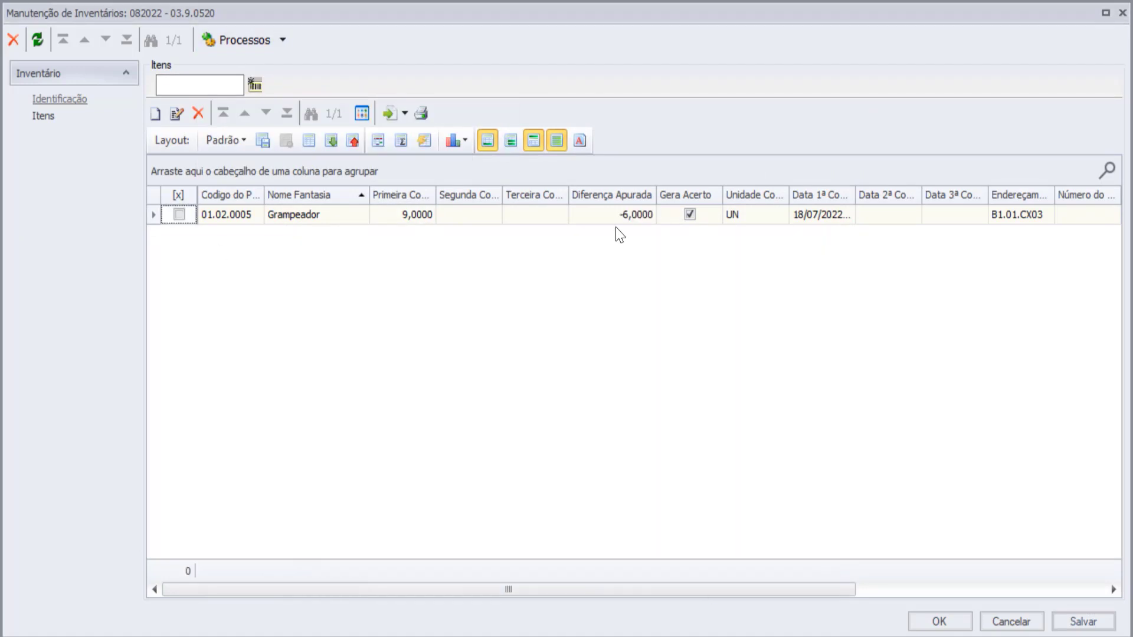
Step: Set the Grampeador item's second count to 6 and calculate the inventory difference again
left_click(472, 215)
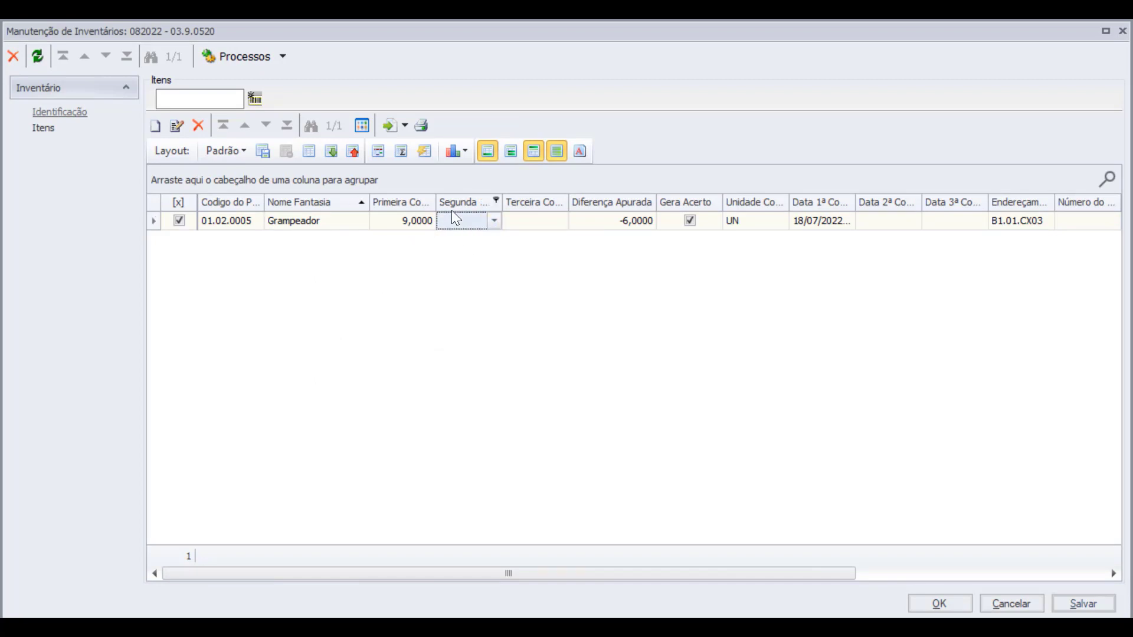
type("6")
key("Return")
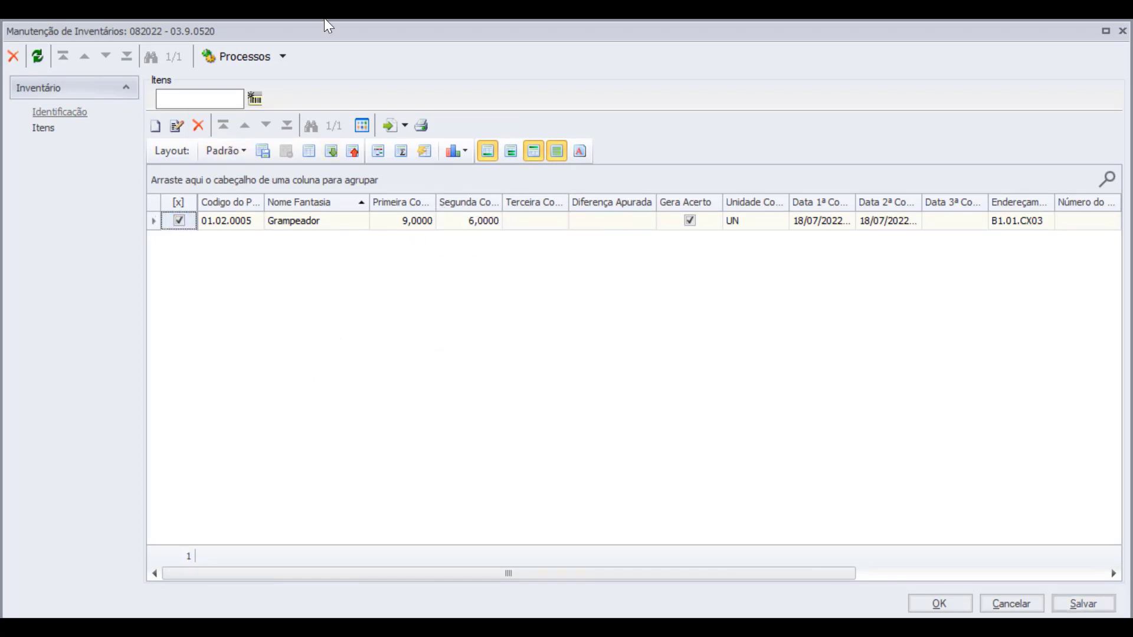
left_click(283, 56)
left_click(291, 79)
key("Return")
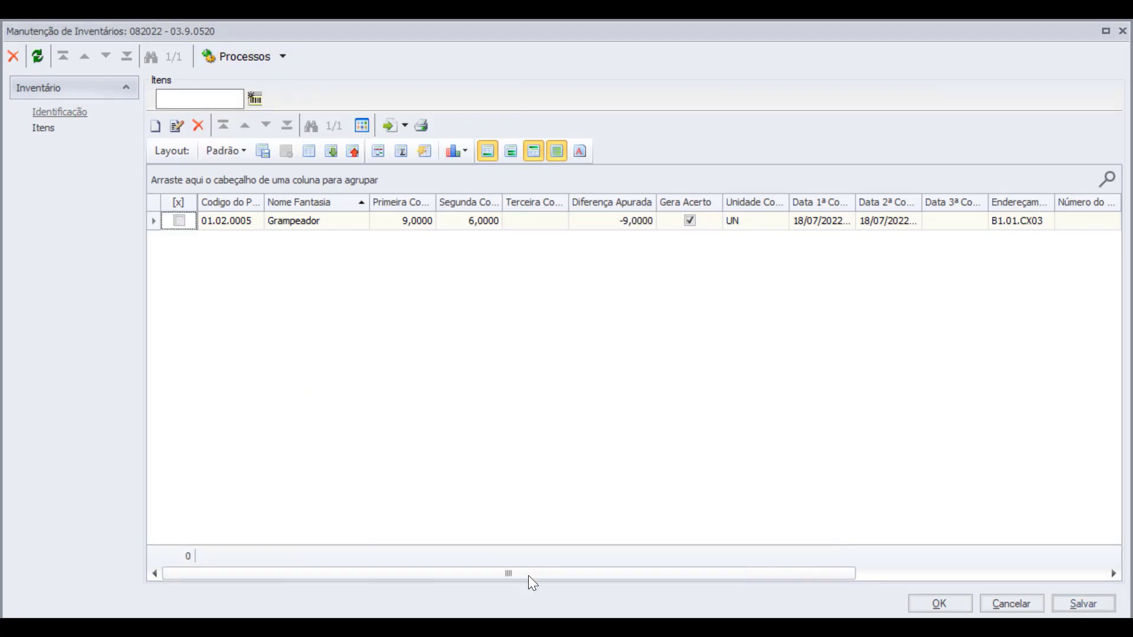
Step: Set the Grampeador item's third count to 3, save, and calculate the inventory difference again
left_click(534, 227)
type("3")
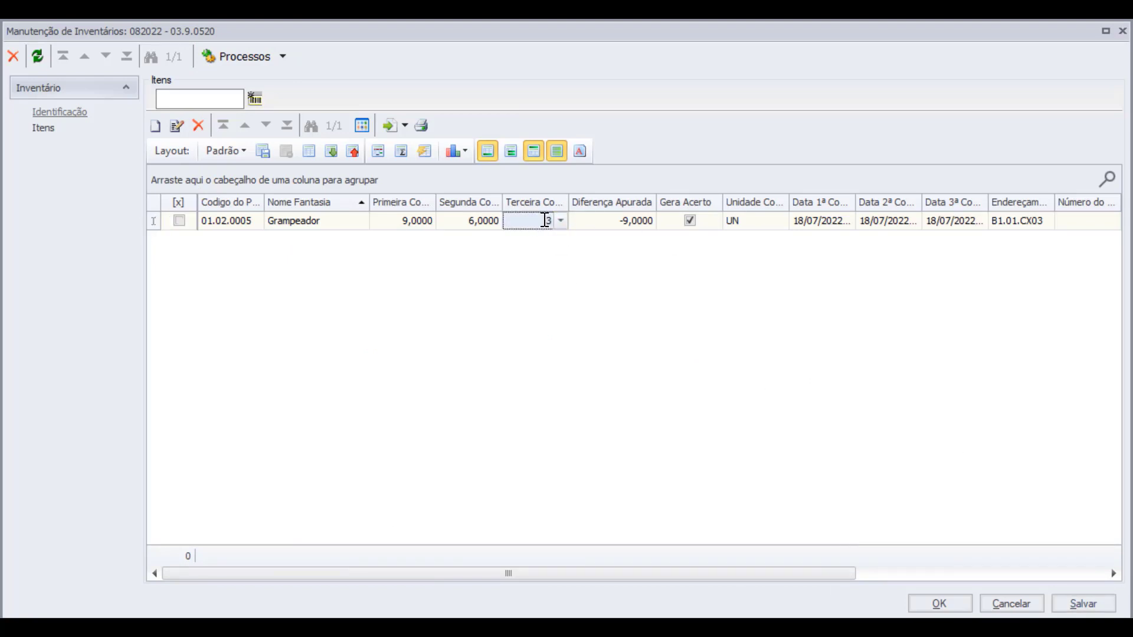
left_click(1083, 604)
left_click(284, 56)
left_click(366, 99)
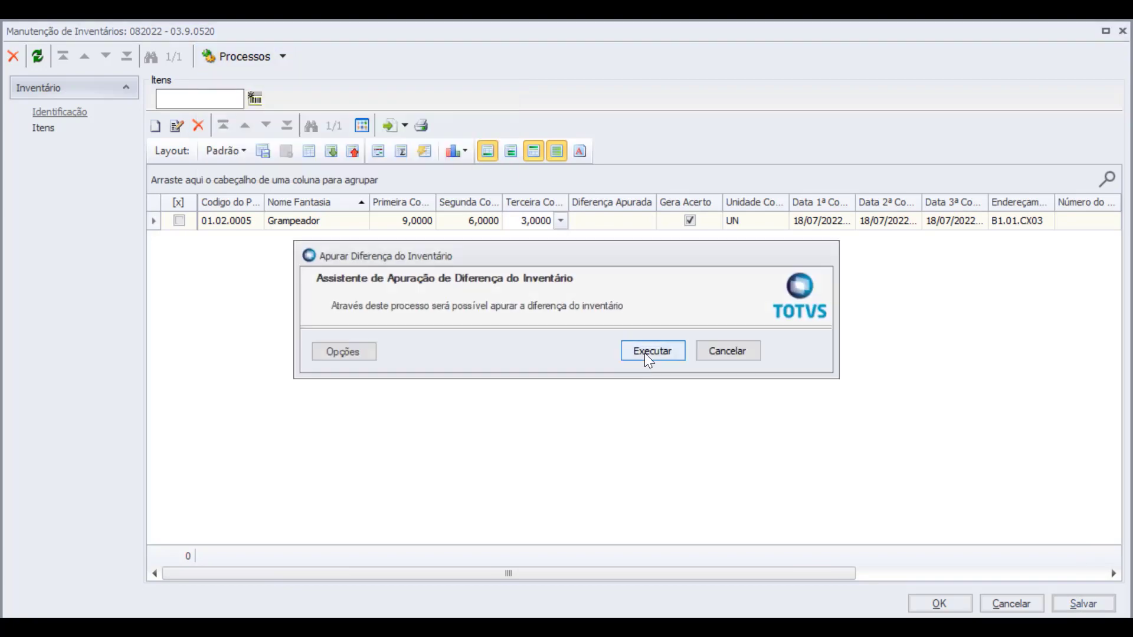
left_click(647, 354)
Step: Run the process that generates the adjustments and closes inventory 082022, and dismiss its execution log
left_click(283, 57)
left_click(348, 81)
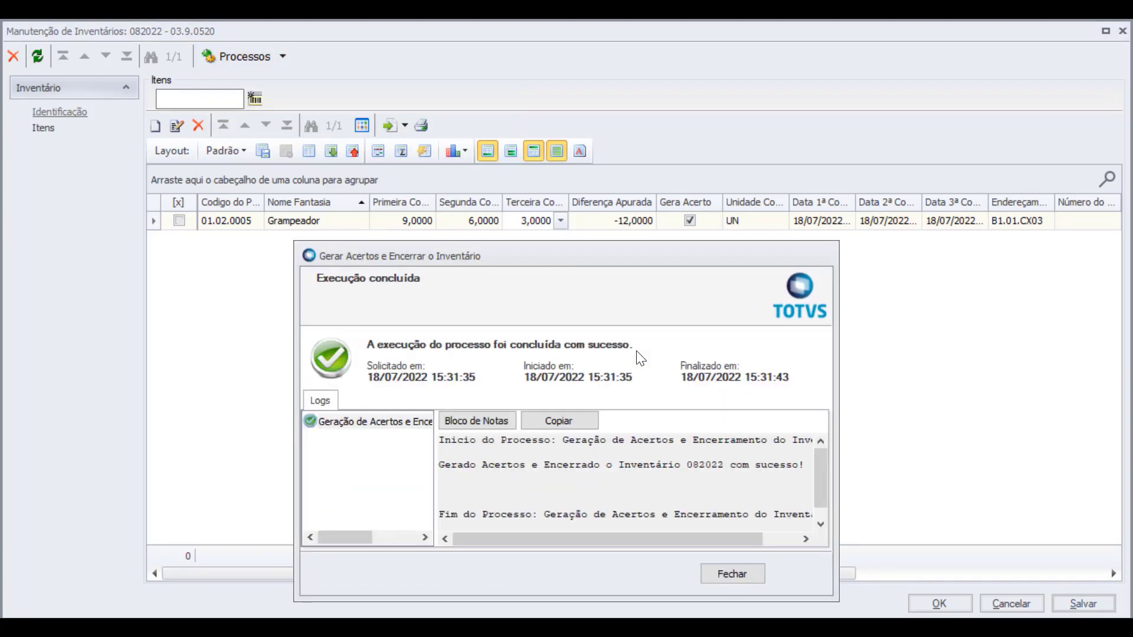
key("Escape")
Step: Review the Grampeador item's row and the list's export options in inventory 082022, and leave the record without changes
left_click(179, 221)
left_click(404, 125)
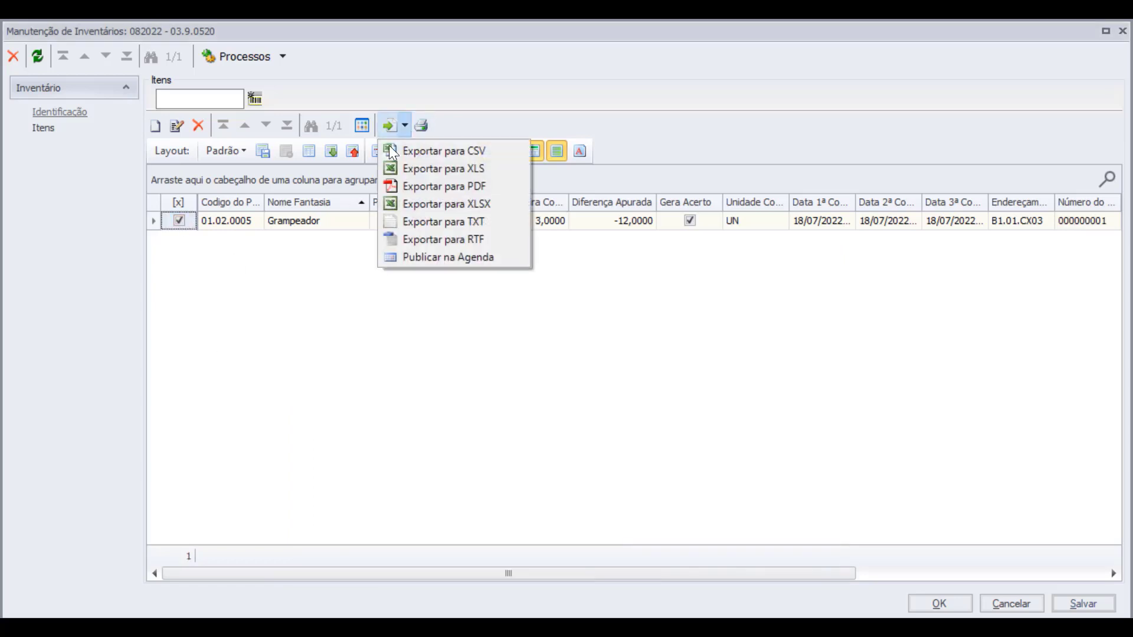
left_click(392, 324)
double_click(611, 221)
left_click(735, 564)
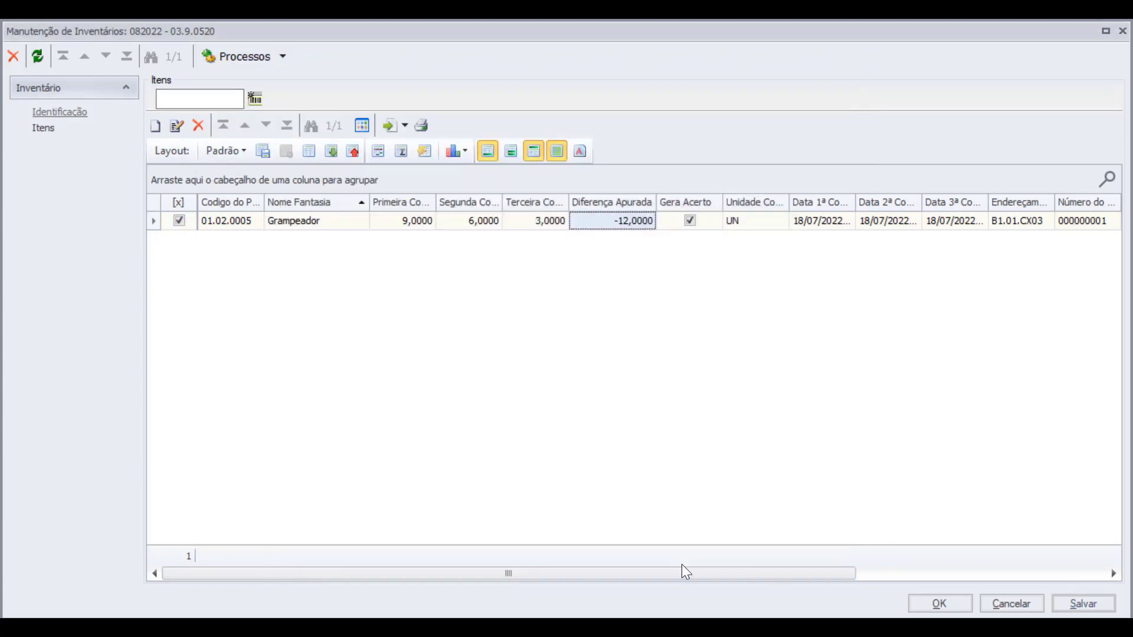
left_click(1010, 603)
Step: Open the stock inventory movements of type 4.1.03 Ajuste (-) Negativo do Estoque for branch 1 and apply the TODOS filter
left_click(434, 98)
left_click(454, 164)
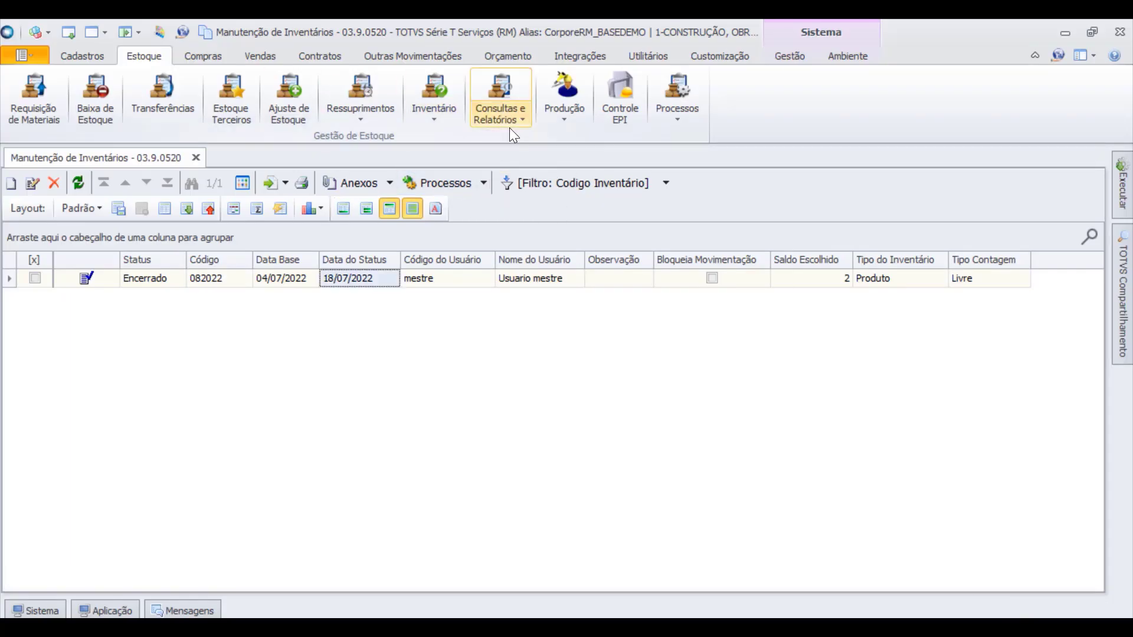
left_click(421, 121)
left_click(475, 162)
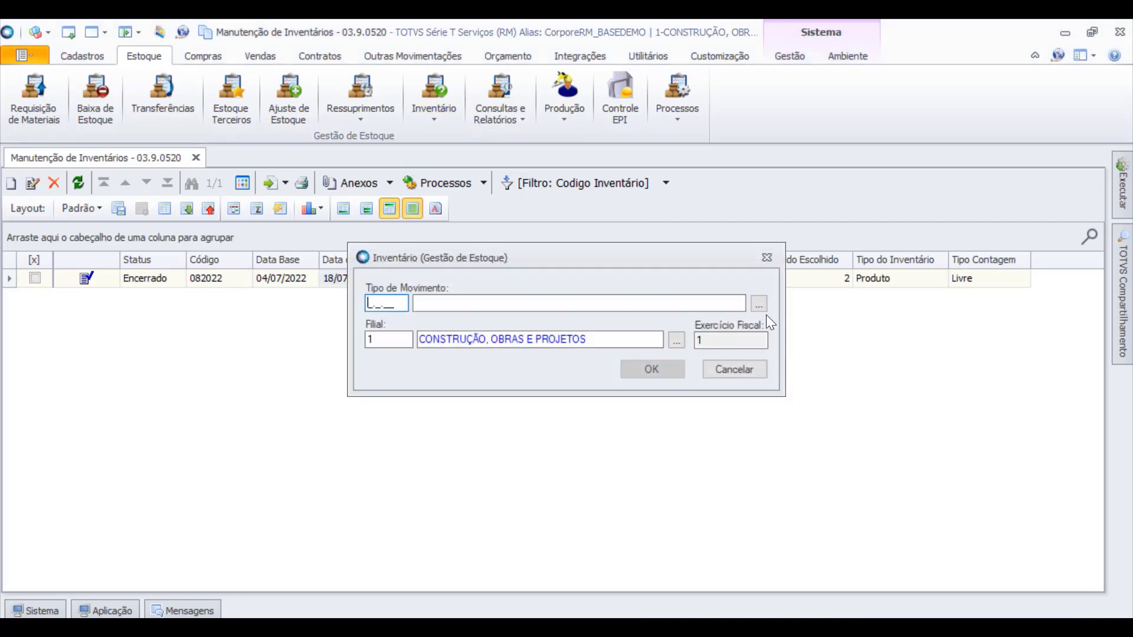
left_click(762, 308)
left_click(483, 306)
left_click(654, 442)
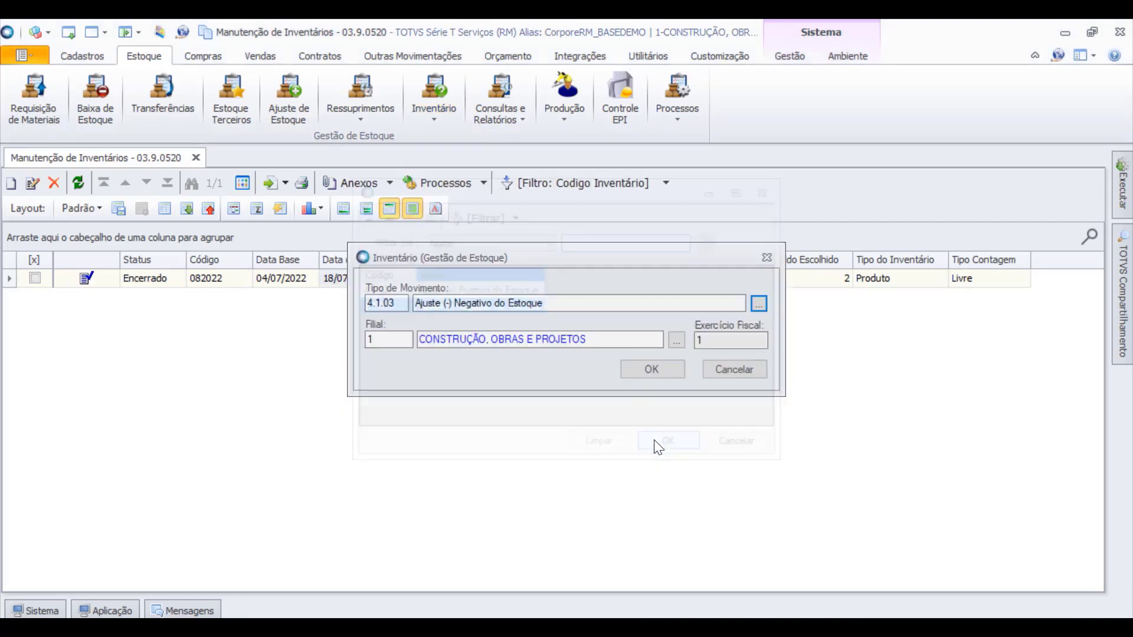
left_click(649, 372)
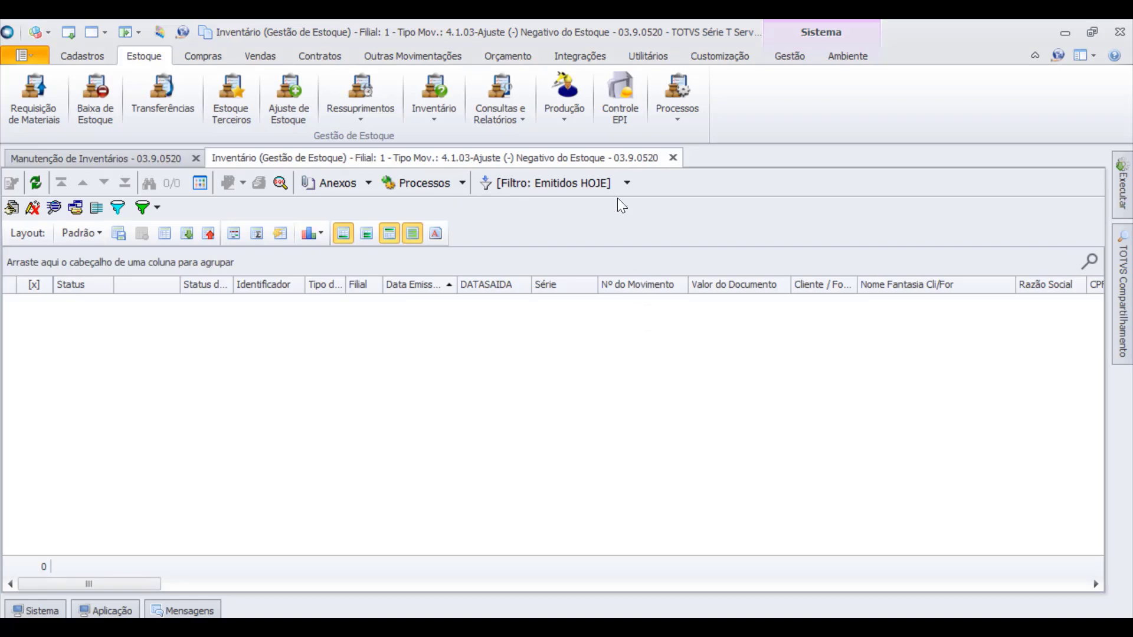
left_click(625, 183)
left_click(573, 348)
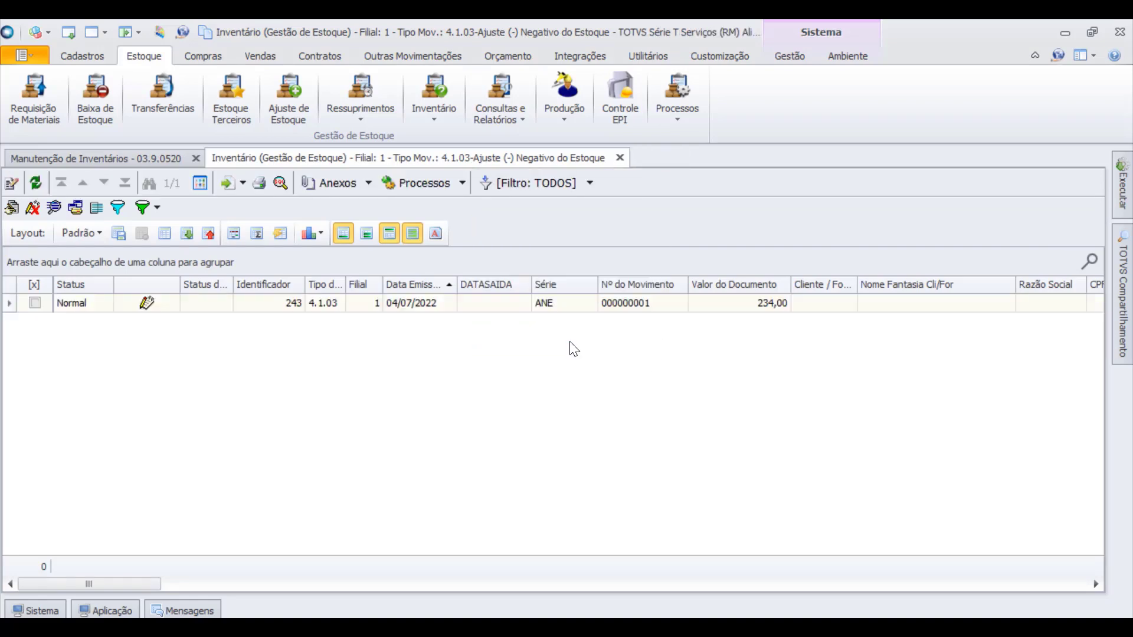
Step: Examine the generated negative adjustment movement and its Grampeador item's quantity and price, closing both records
left_click(413, 310)
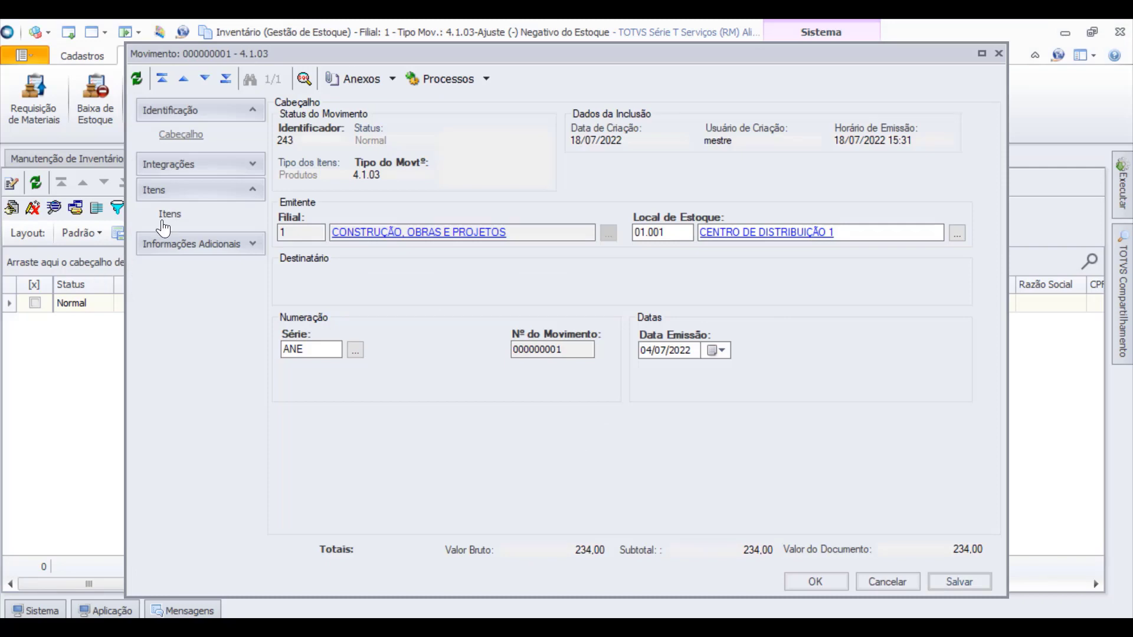
left_click(168, 215)
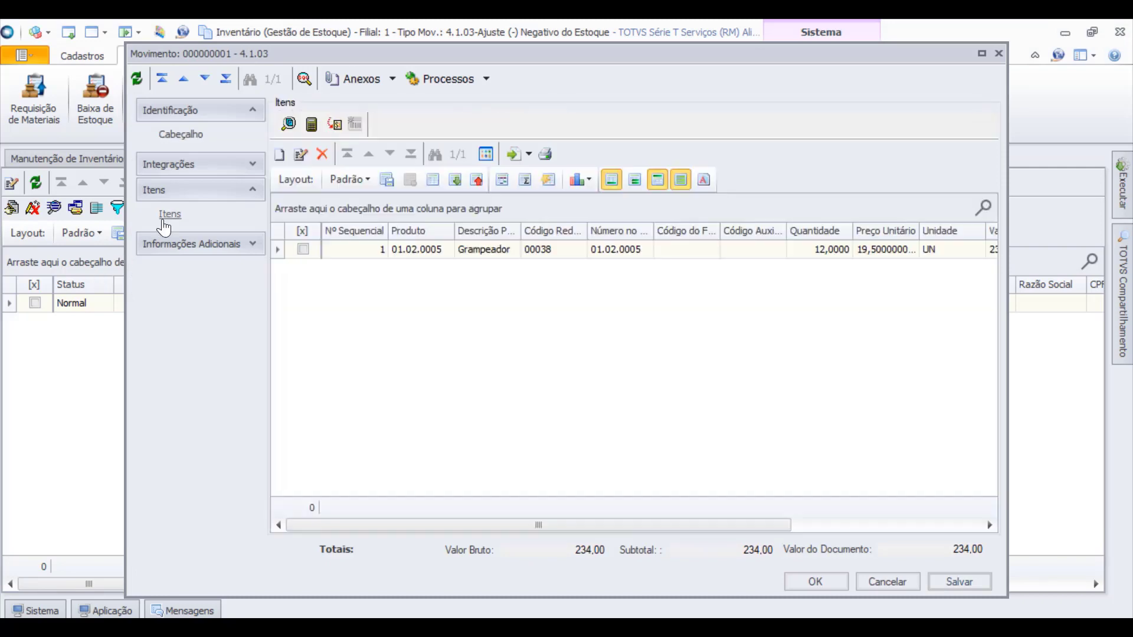
left_click(351, 252)
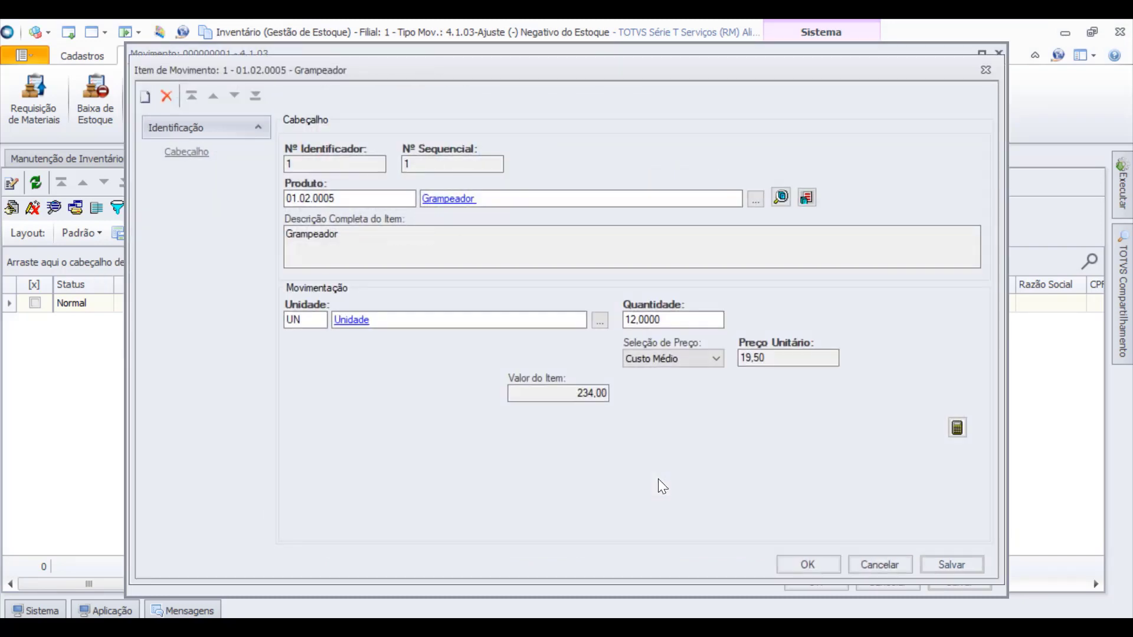
left_click(806, 561)
left_click(817, 579)
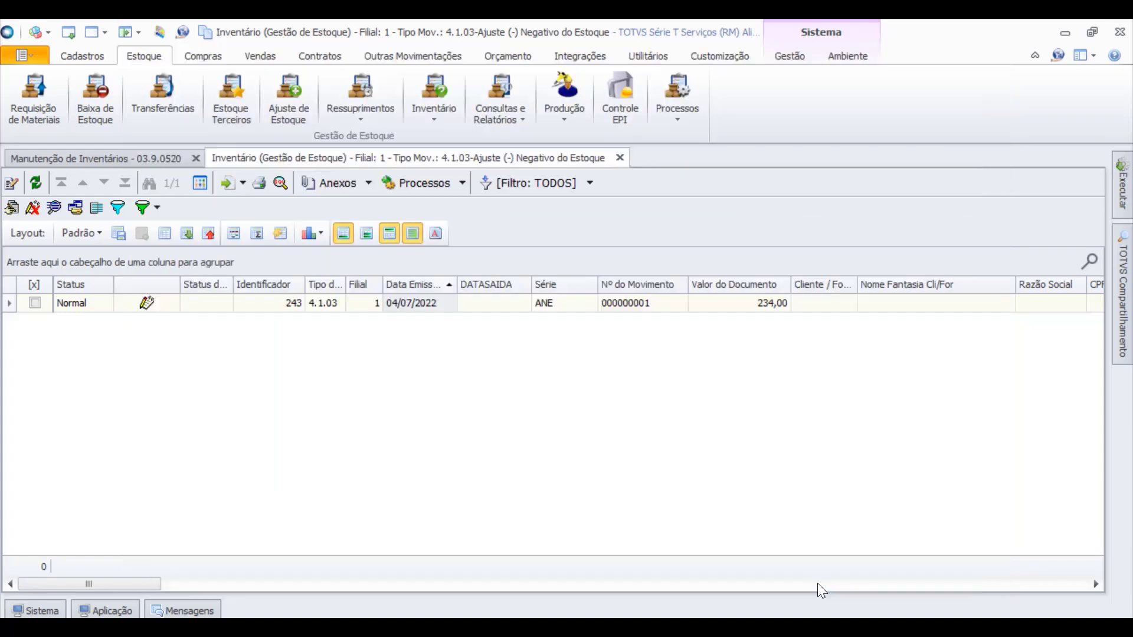